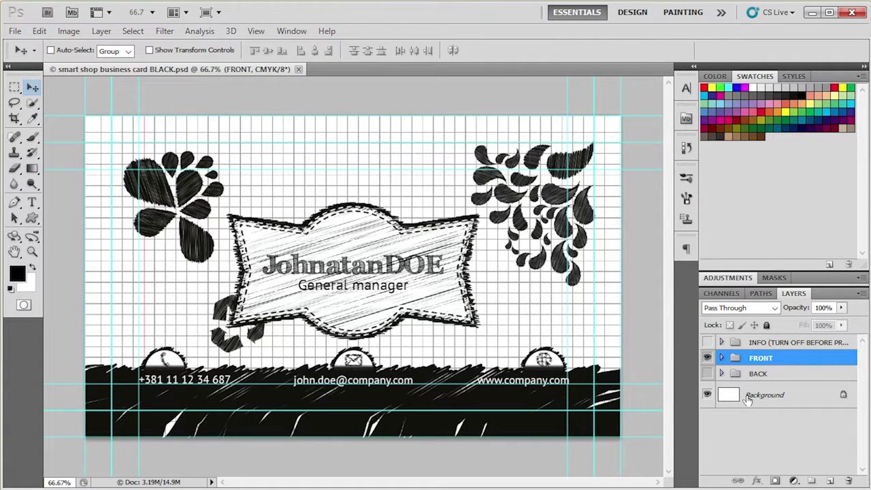
Show the INFO group with the FRONT group hidden to check the print specifications, and hide INFO again
left_click(707, 342)
left_click(707, 358)
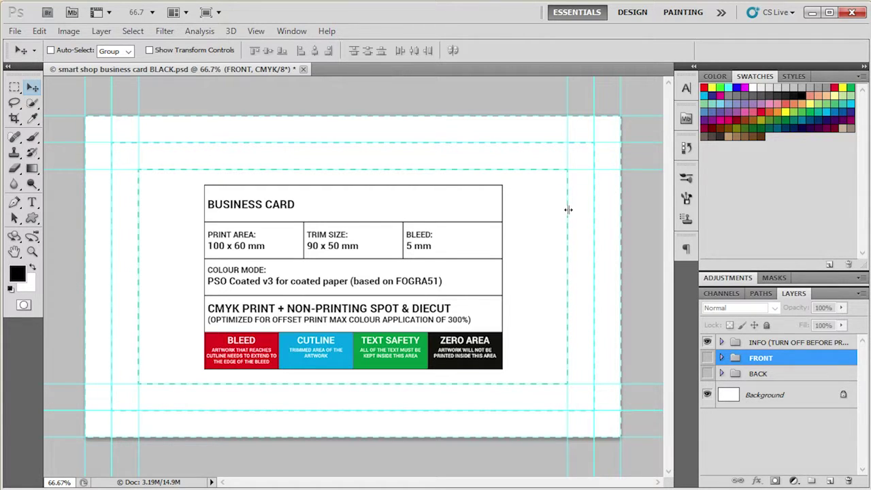
left_click(708, 341)
left_click(761, 342)
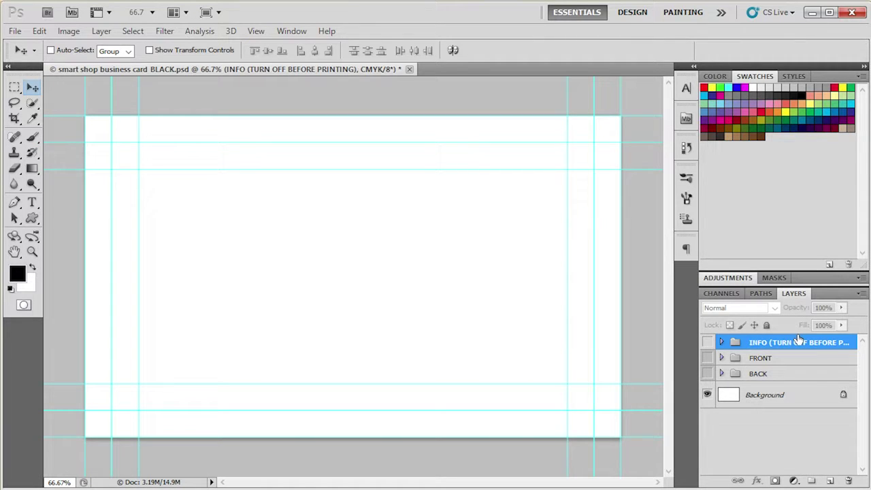
View the FRONT and BACK card designs one at a time, leaving only the FRONT group shown above the background
left_click(708, 358)
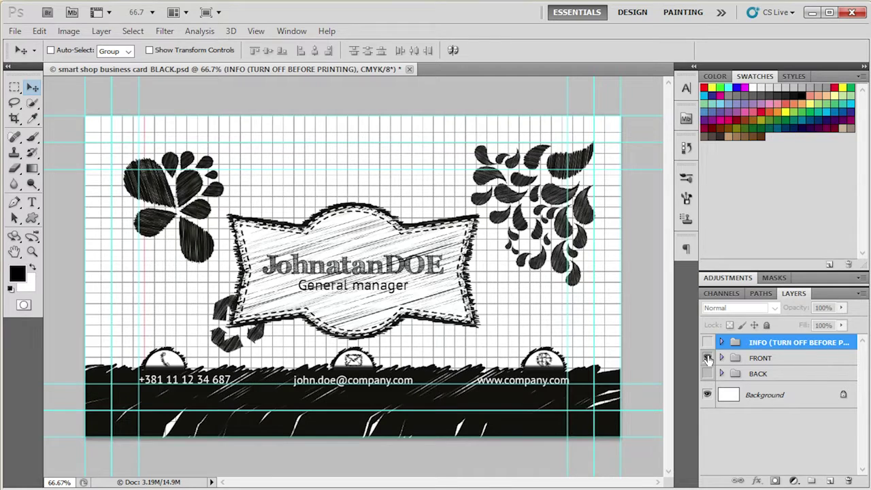
left_click(707, 359)
left_click(707, 373)
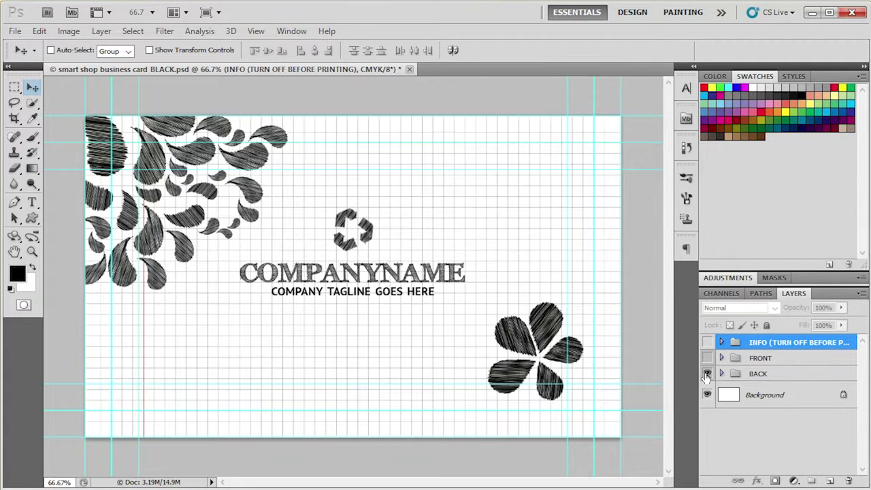
left_click(707, 374)
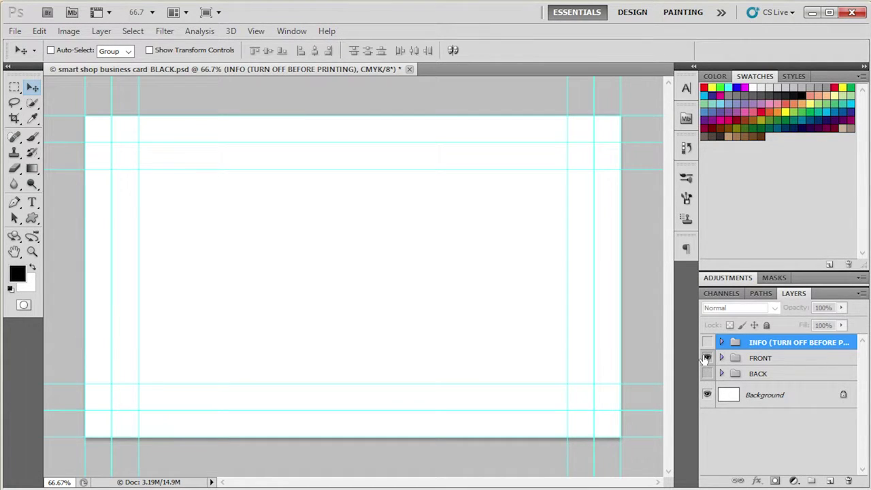
left_click(708, 358)
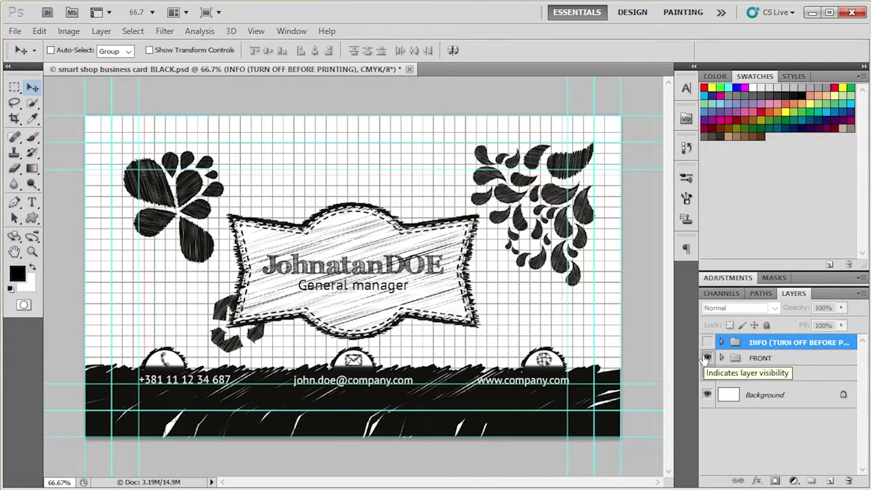
Expand the FRONT group and its design subgroup to list the colour layers
left_click(721, 358)
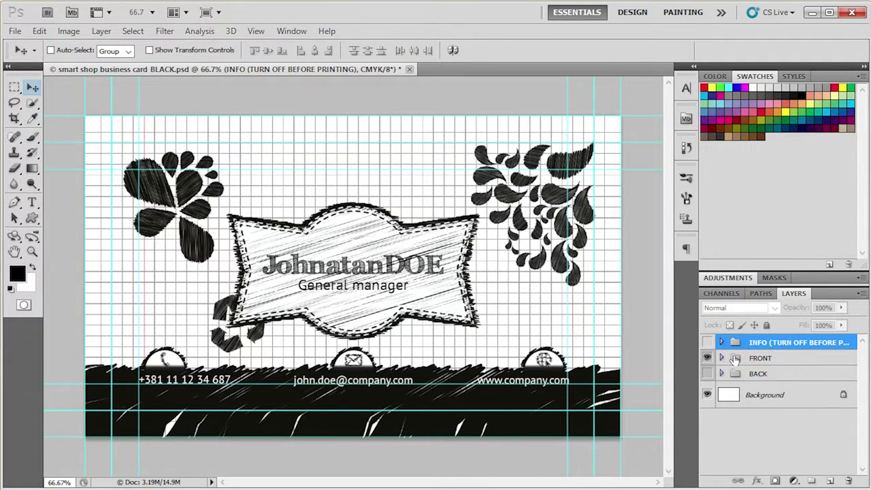
left_click(732, 389)
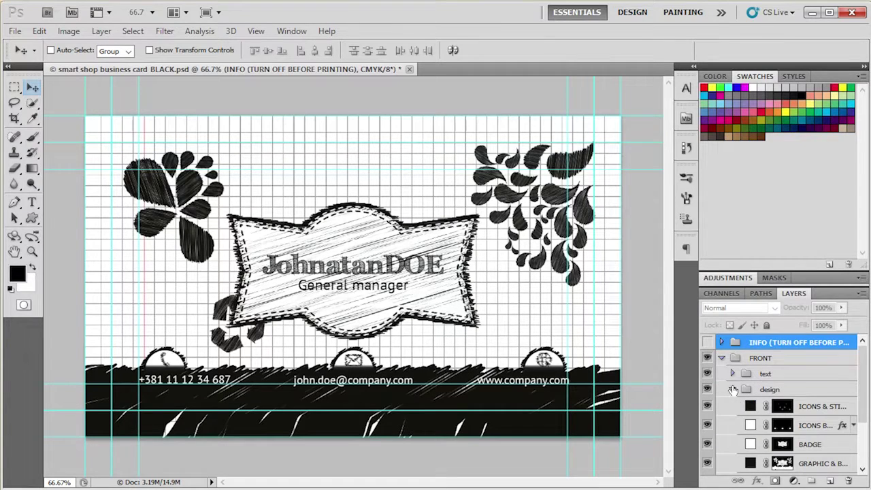
scroll(791, 406, "down", 1)
Set the fill colour of the ICONS & STITCHES layer to C 0, M 100, Y 0, K 0
double_click(749, 390)
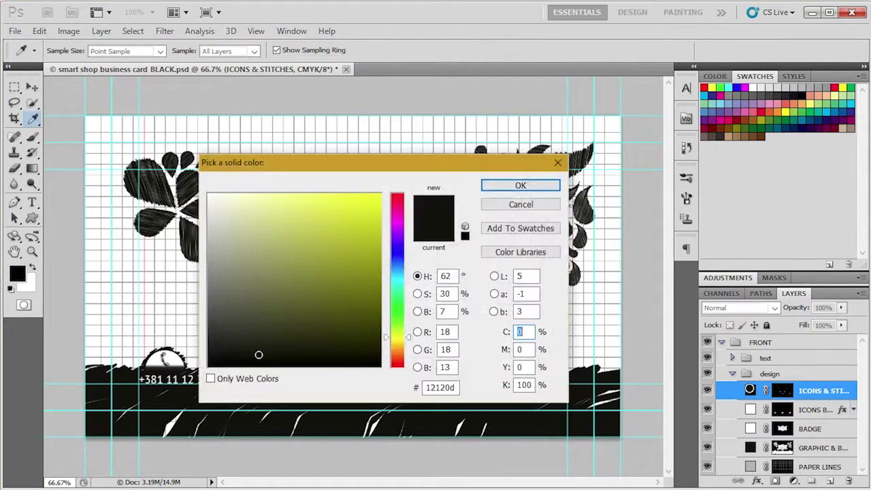
double_click(522, 349)
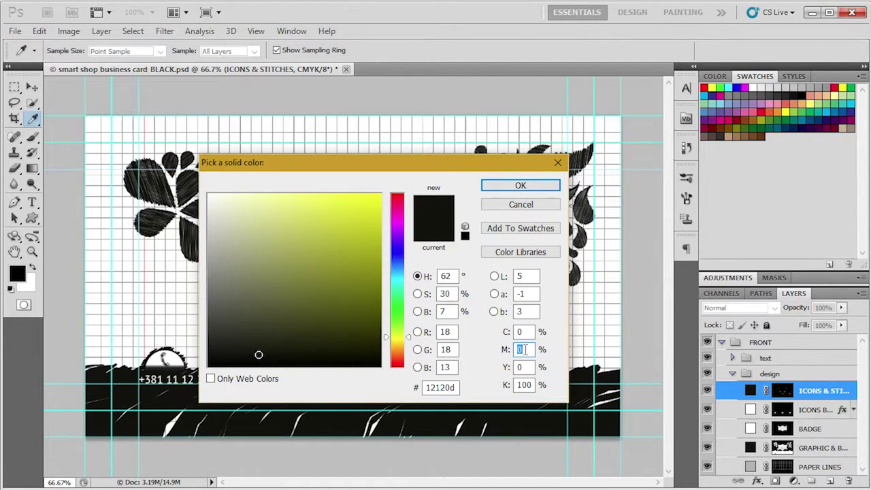
type("10")
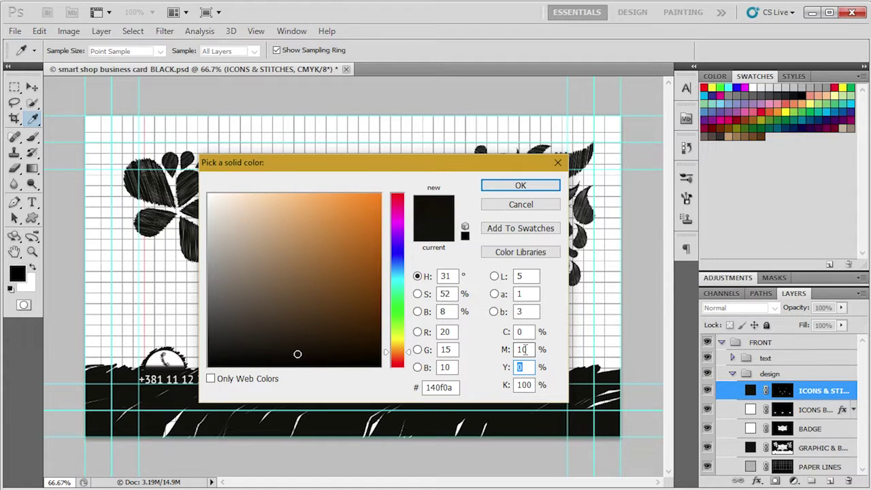
left_click(530, 349)
type("0")
key("Tab")
type("0")
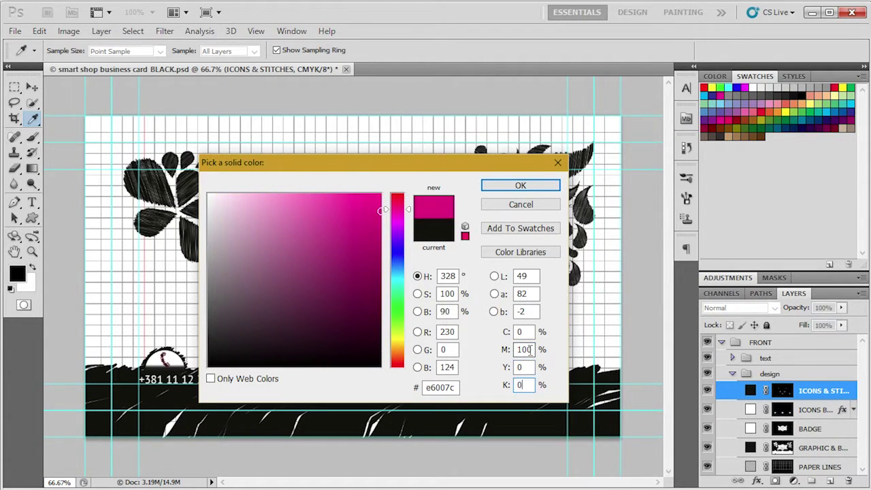
key("Return")
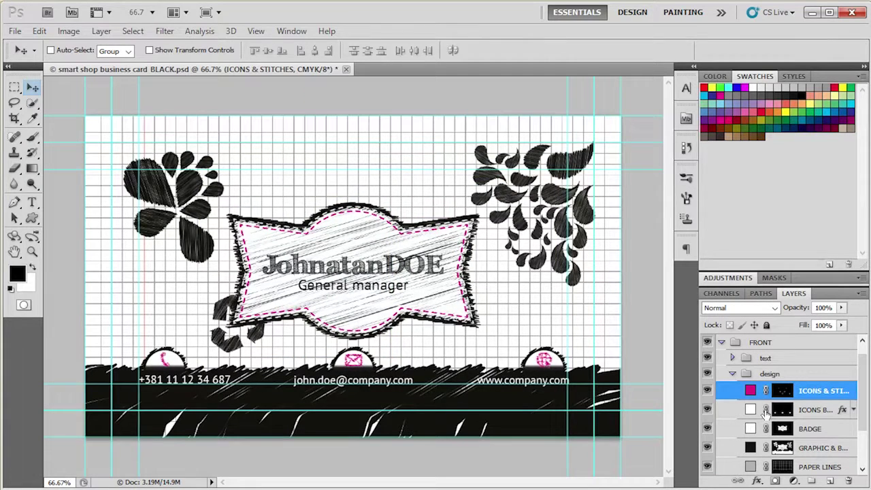
Return the ICONS & STITCHES layer's fill to black
left_click(753, 446)
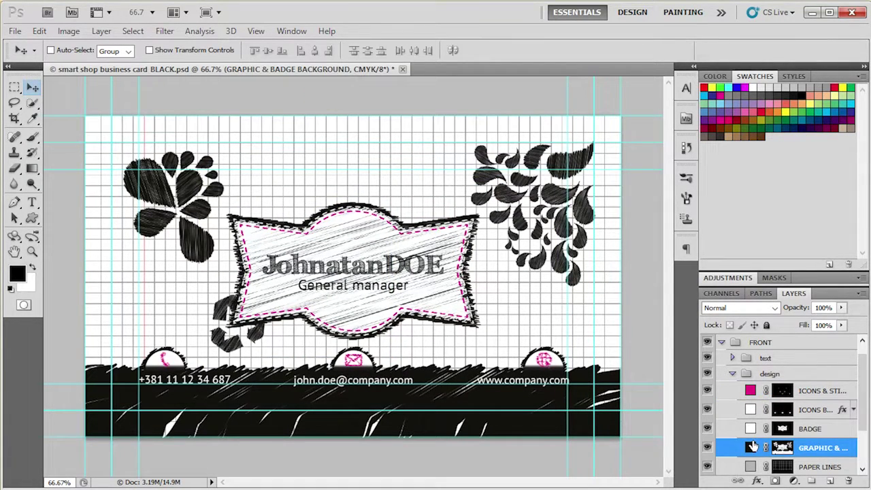
left_click(753, 390)
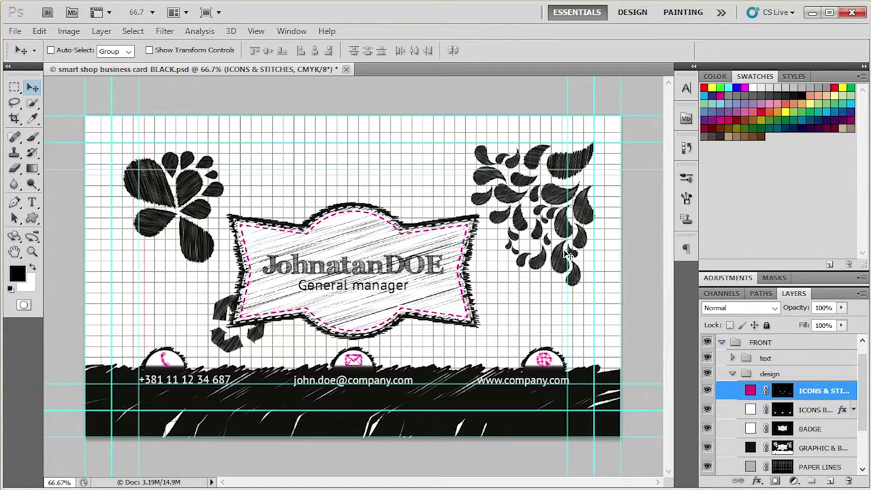
key("alt+BackSpace")
Widen the layer list enough to read the full layer names, and briefly check the shapes group
scroll(813, 408, "down", 2)
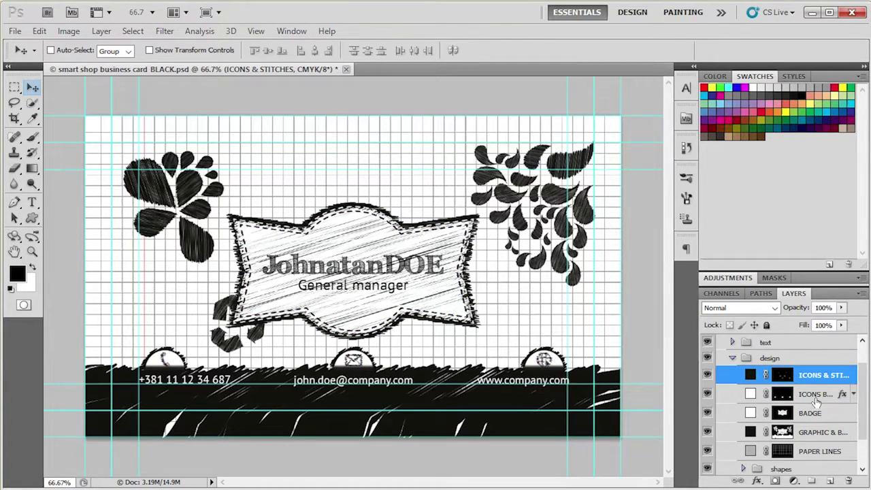
left_click_drag(698, 361, 658, 359)
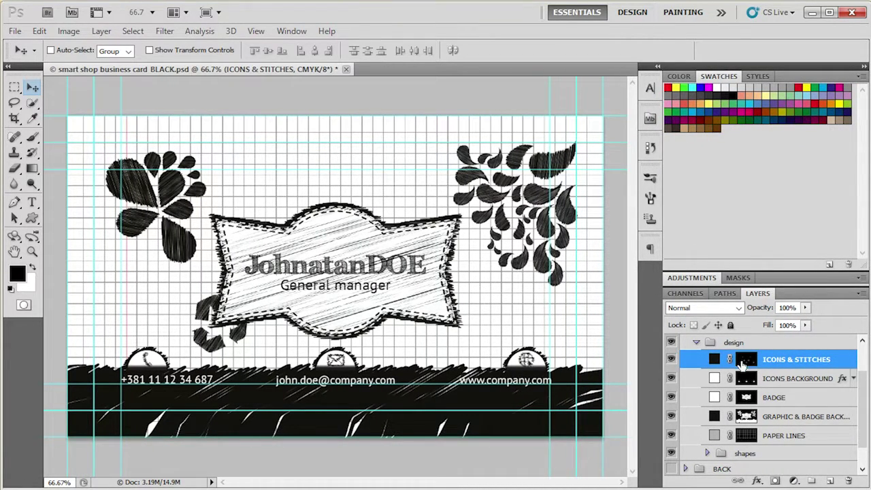
left_click(706, 454)
left_click(706, 454)
Hide the five layers from ICONS & STITCHES to PAPER LINES and expand the shapes group
left_click_drag(670, 359, 671, 435)
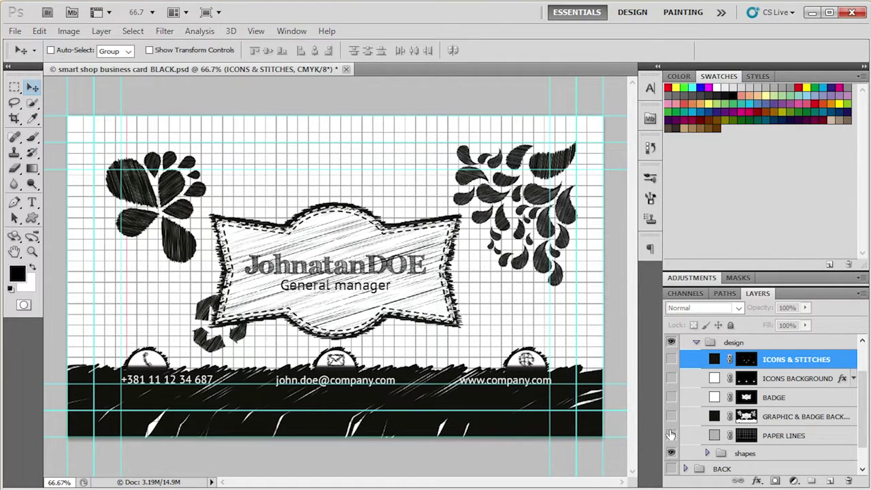
scroll(749, 434, "down", 1)
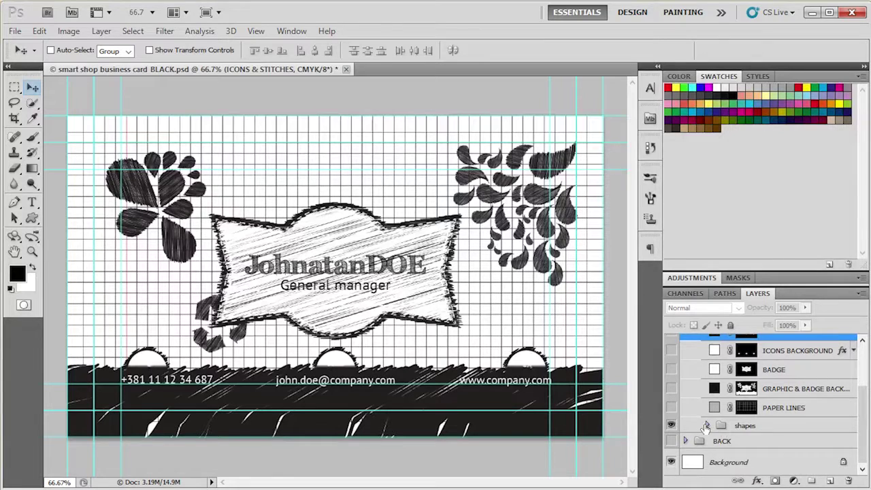
left_click(707, 425)
scroll(708, 427, "down", 3)
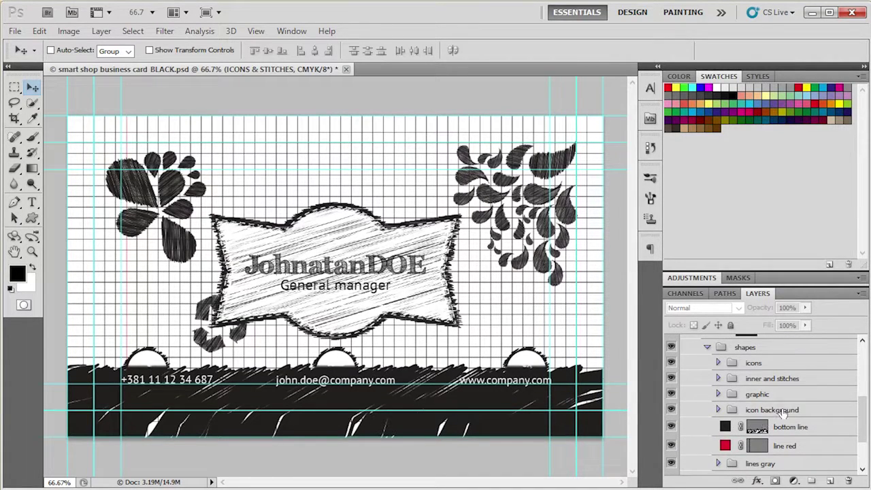
Look inside the icon background group, and inspect the badge background and sketch layers in the graphic group
left_click(724, 413)
left_click(718, 410)
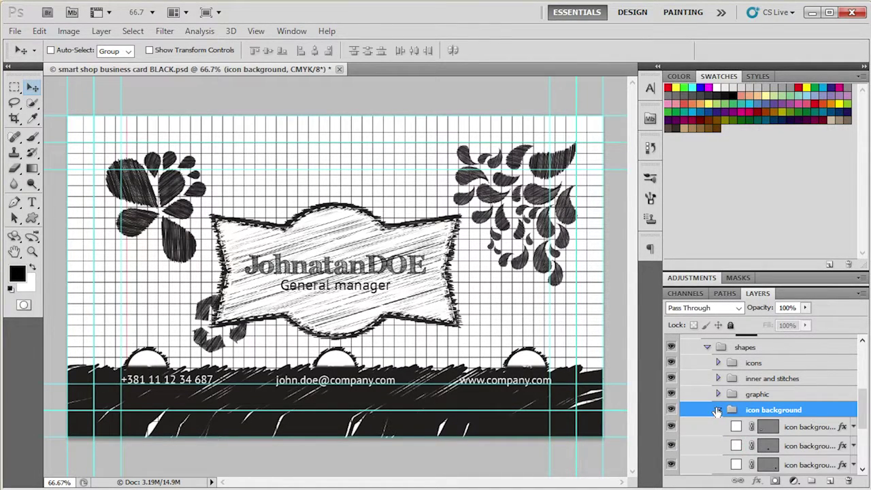
left_click(716, 411)
left_click(717, 394)
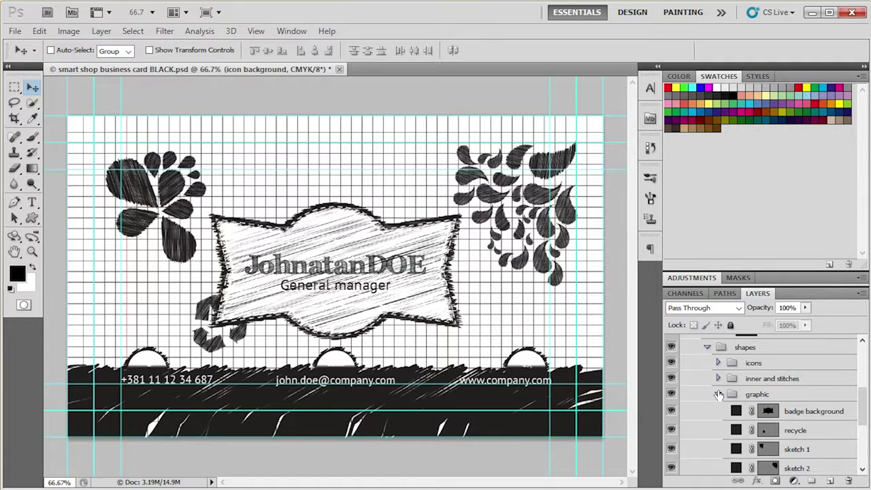
left_click(736, 411)
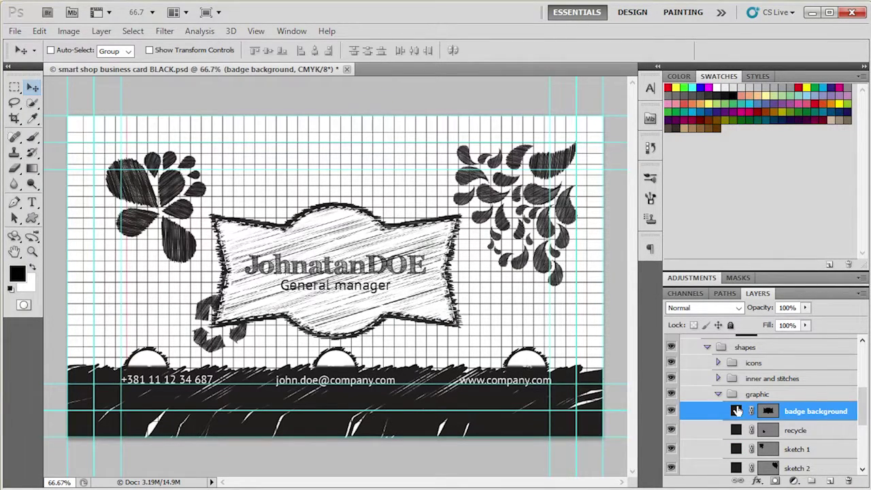
left_click(736, 454)
Move the sketch 2 droplet artwork up and to the right, closer to the card's upper-right corner
left_click(737, 467)
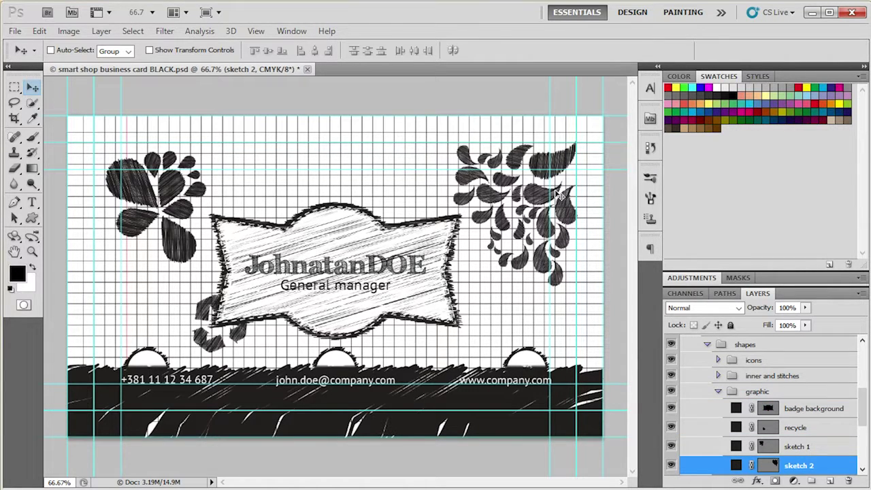
key("shift+Right")
key("shift+Up")
key("shift+Right")
key("shift+Up")
key("shift+Right")
key("shift+Up")
key("shift+Right")
key("shift+Up")
key("shift+Right")
key("shift+Up")
key("shift+Right")
key("shift+Right")
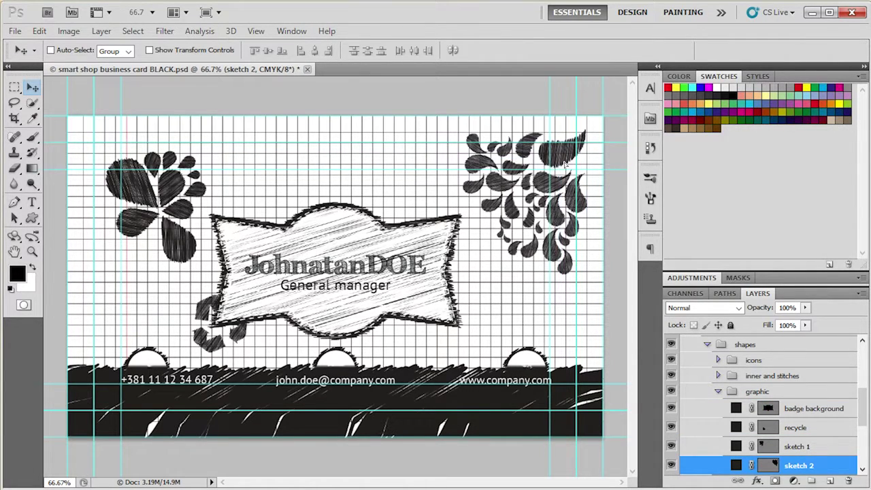
left_click_drag(569, 177, 554, 184)
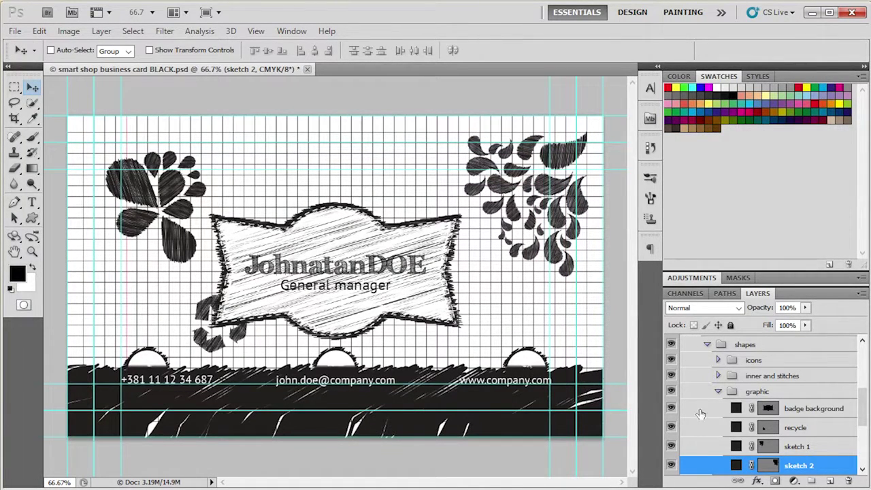
Set the sketch 2 layer's fill colour to C 0, M 100, Y 0, K 0
double_click(736, 465)
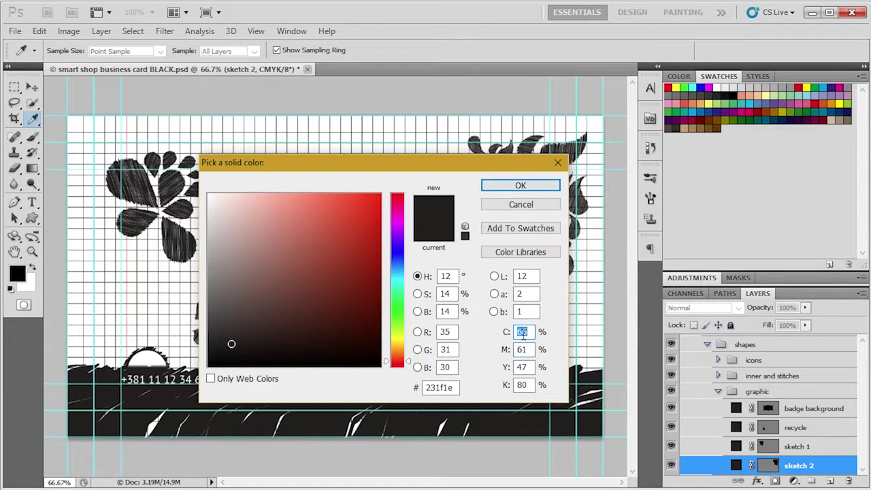
type("010")
key("Tab")
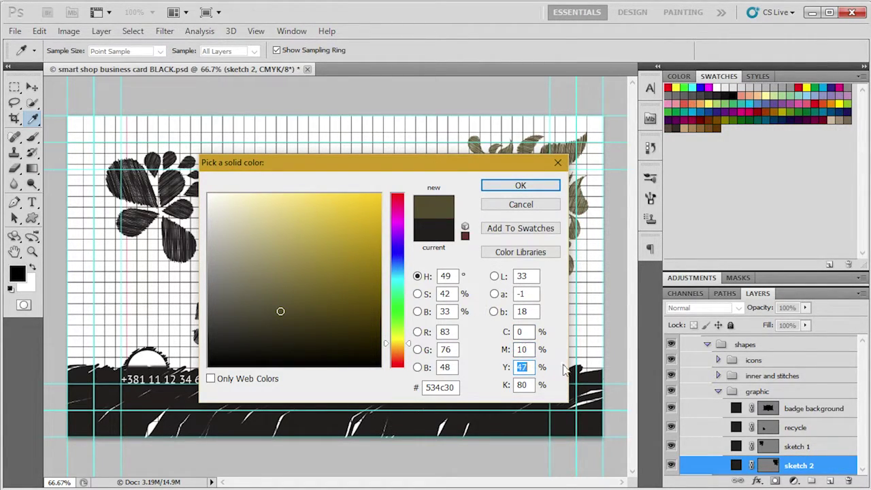
left_click(531, 350)
type("0")
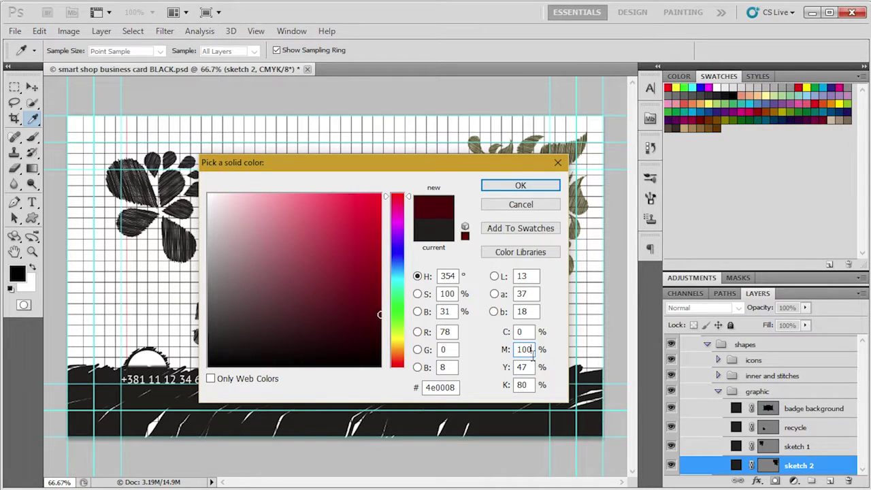
key("Tab")
type("0")
key("Tab")
type("0")
key("Return")
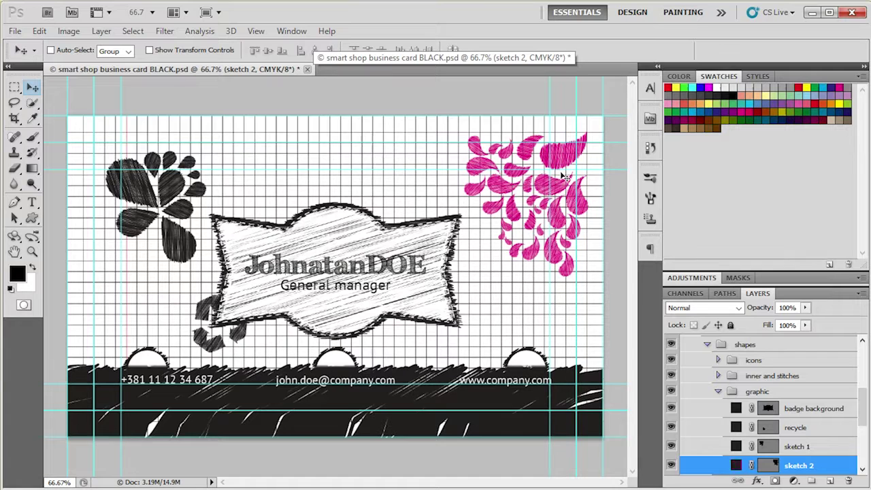
Undo the recolouring and moving of the sketch 2 artwork, and collapse the graphic and shapes groups
key("ctrl+z")
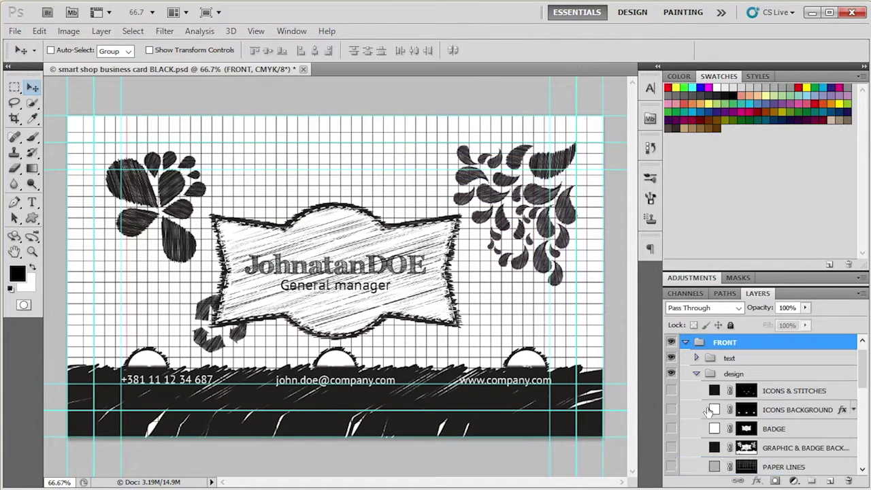
scroll(707, 404, "up", 1)
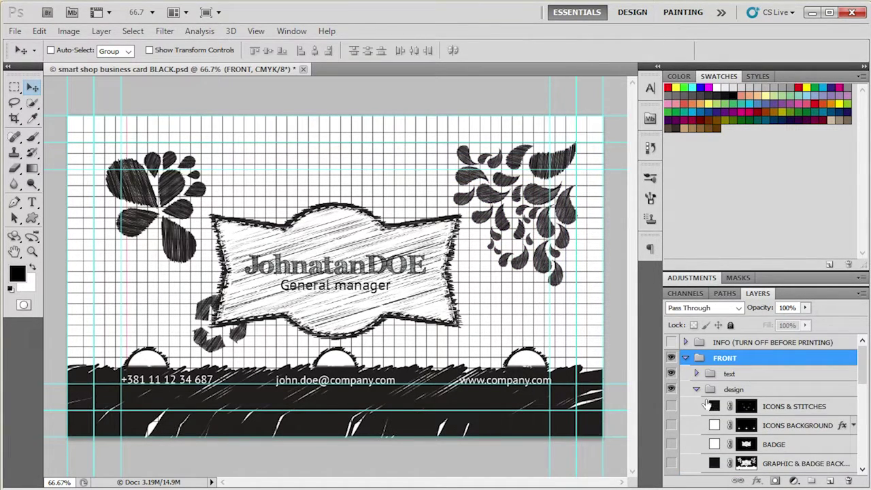
scroll(706, 408, "down", 3)
left_click(718, 469)
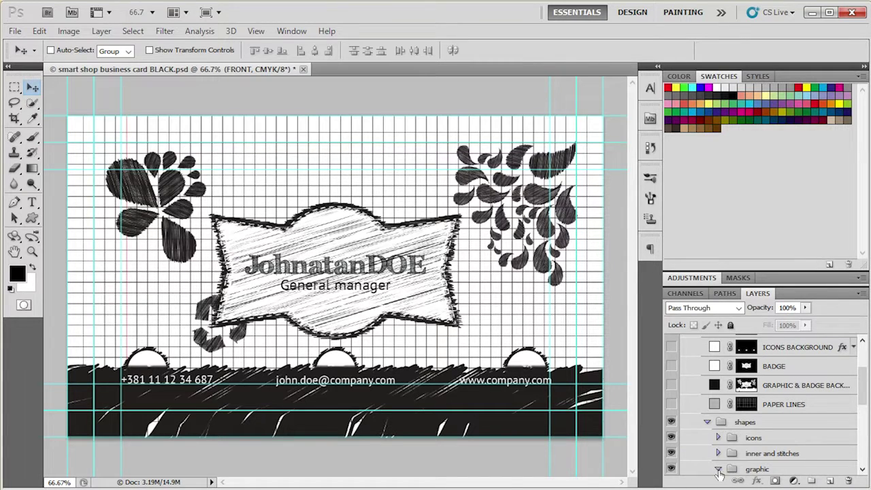
left_click(707, 421)
Make the five layers from PAPER LINES up to ICONS & STITCHES visible again
left_click_drag(671, 408, 672, 347)
scroll(695, 388, "up", 2)
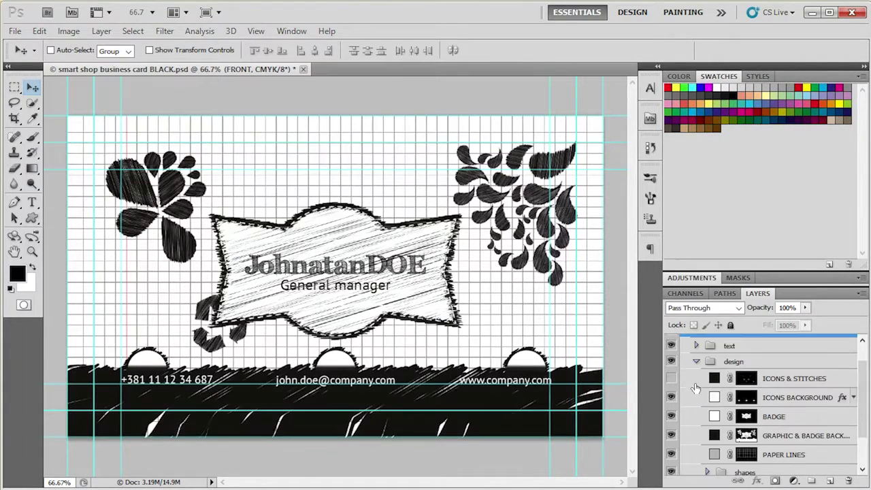
left_click(671, 379)
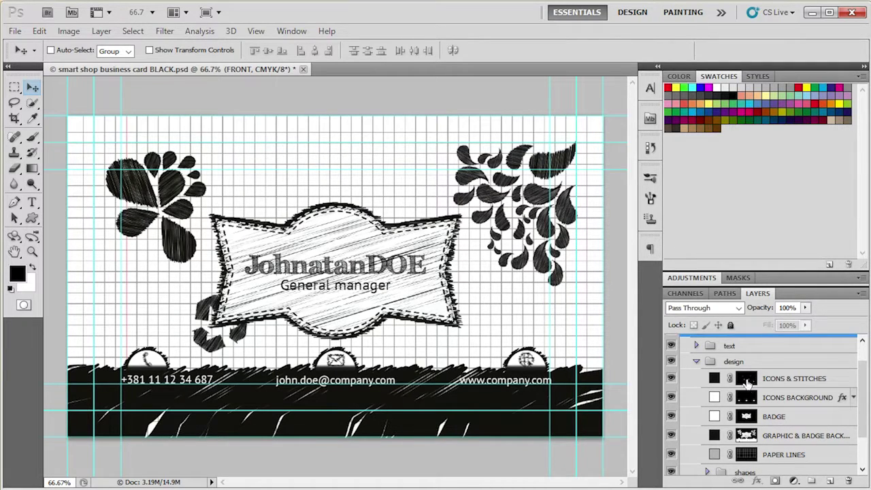
Look through the design group's layers one by one, from ICONS & STITCHES down to PAPER LINES
left_click(779, 381)
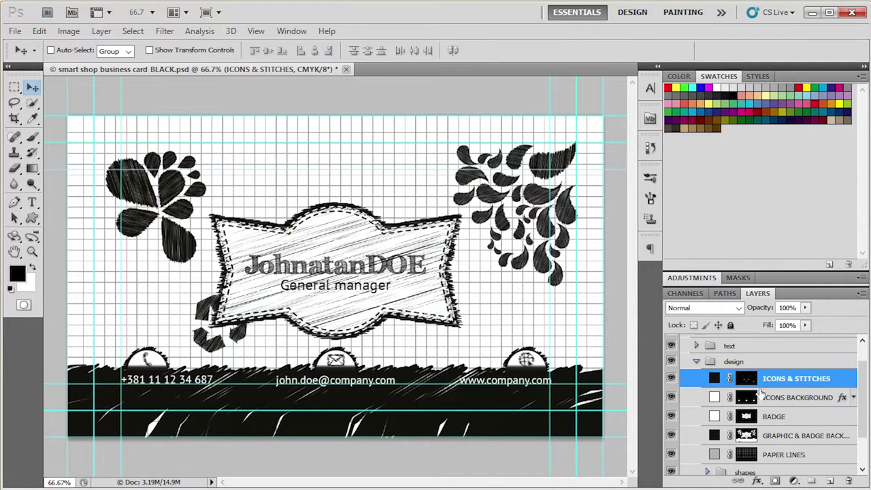
left_click(786, 399)
left_click(785, 415)
left_click(785, 435)
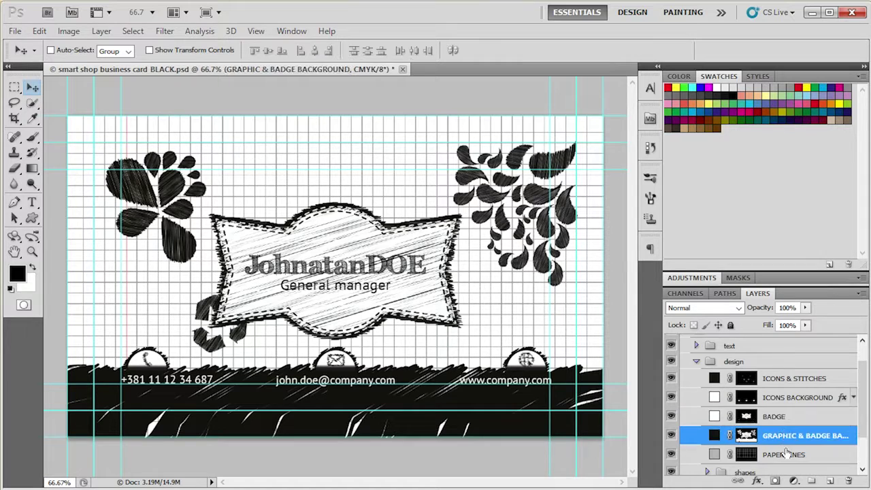
left_click(785, 455)
left_click(784, 416)
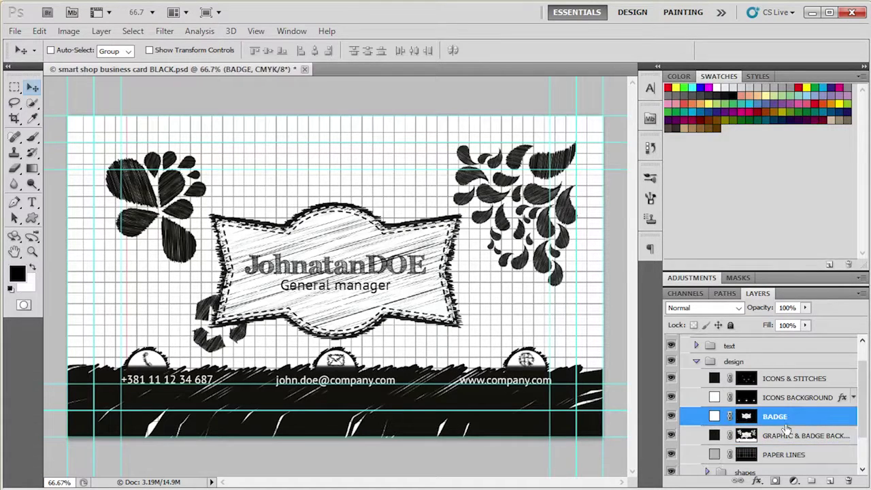
left_click(780, 382)
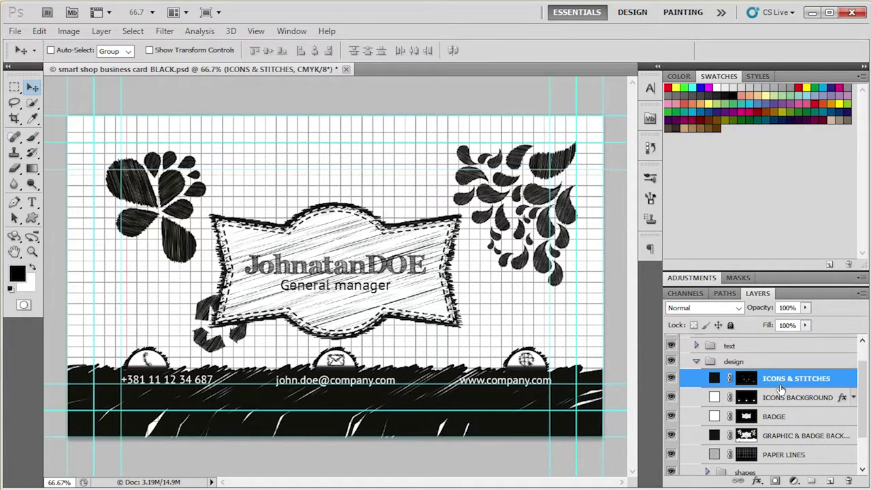
double_click(712, 379)
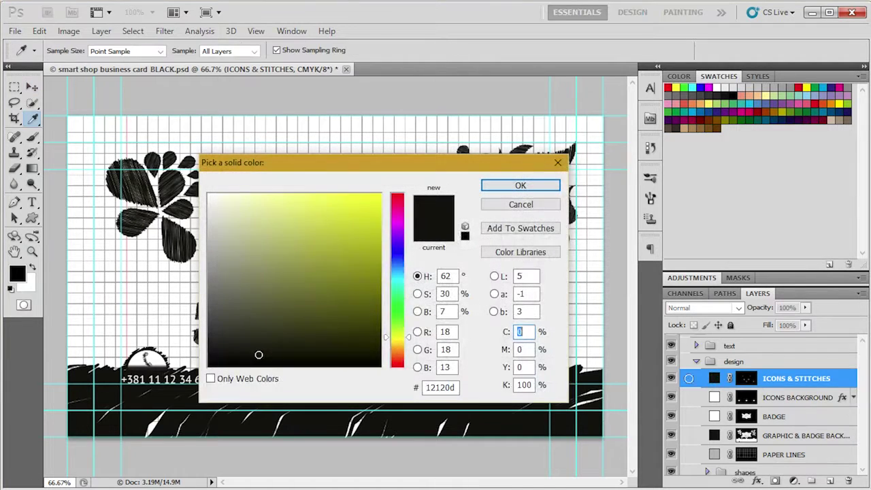
left_click_drag(350, 305, 349, 311)
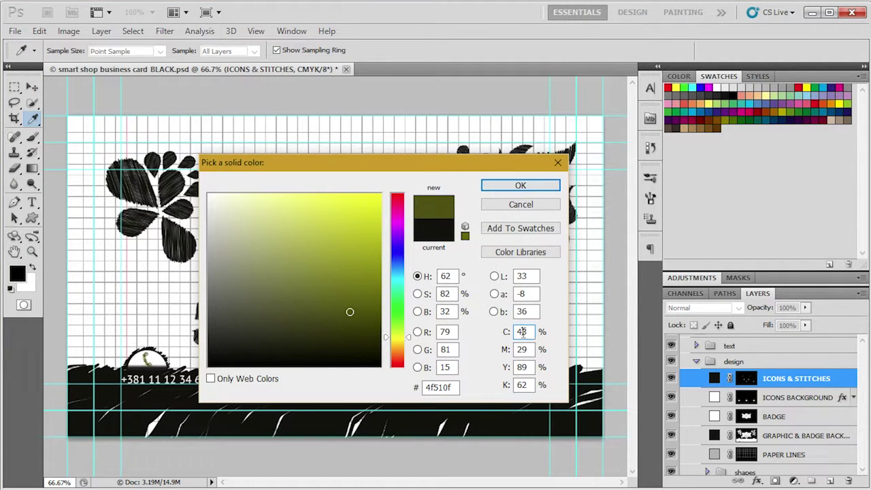
left_click(509, 206)
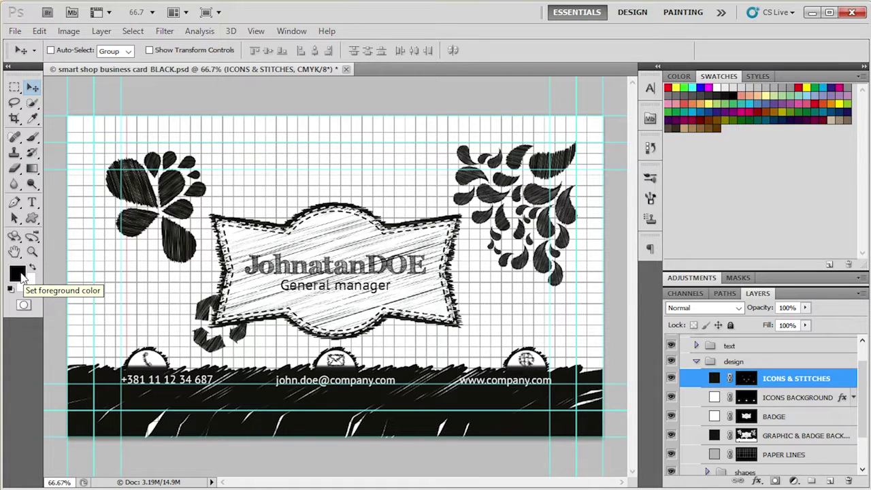
Set the foreground colour to C 0, M 100, Y 0, K 0 and fill the ICONS & STITCHES layer with it
left_click(17, 272)
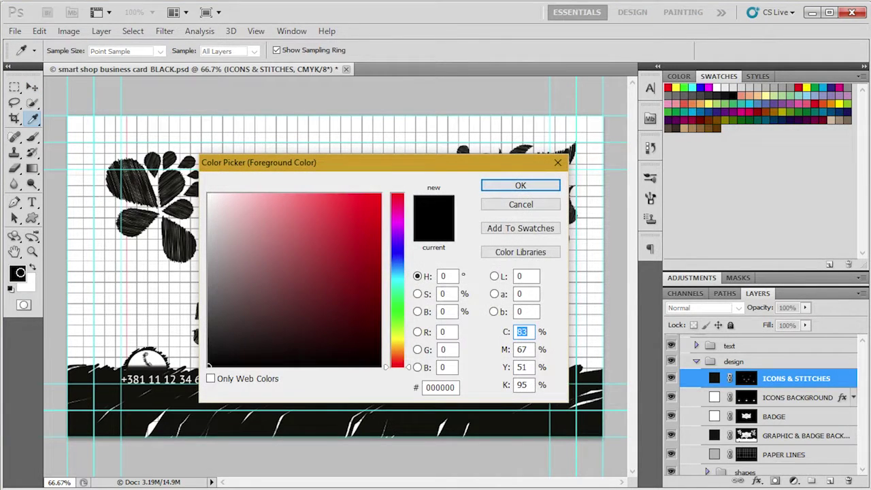
type("0")
key("Tab")
type("100")
key("Tab")
type("0")
key("Tab")
type("0")
key("Return")
key("v")
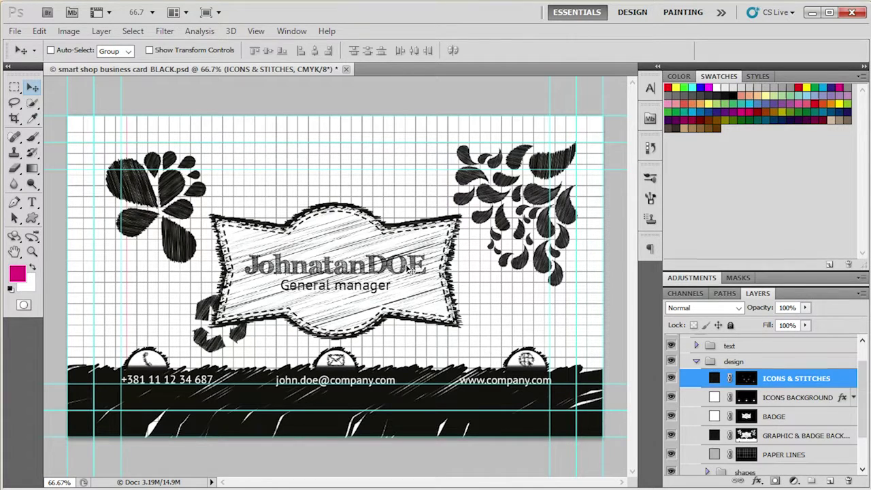
left_click(713, 397)
left_click(713, 379)
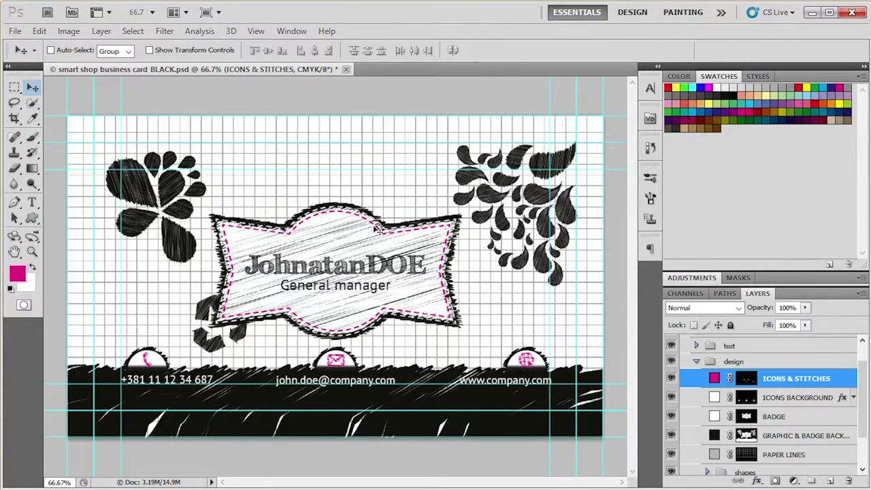
Set the background colour to C 100, M 0, Y 0, K 0 and alternate the ICONS & STITCHES fill between background and foreground colours, ending on cyan
left_click(31, 289)
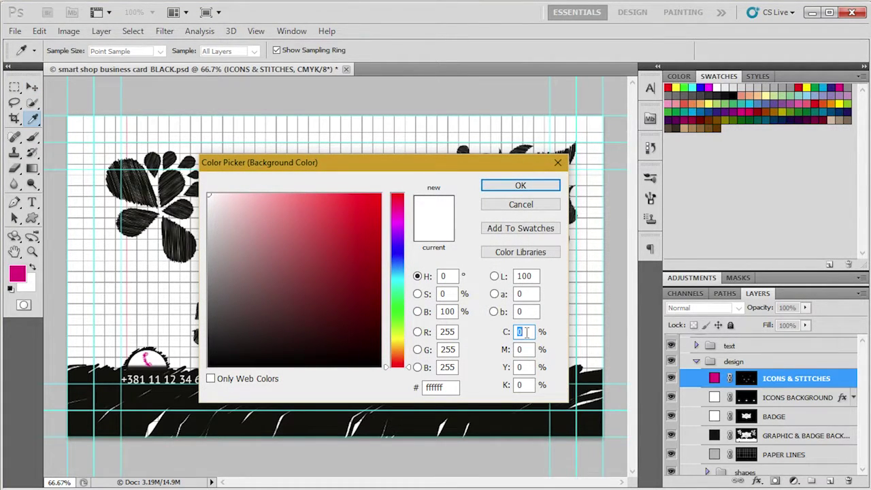
type("100")
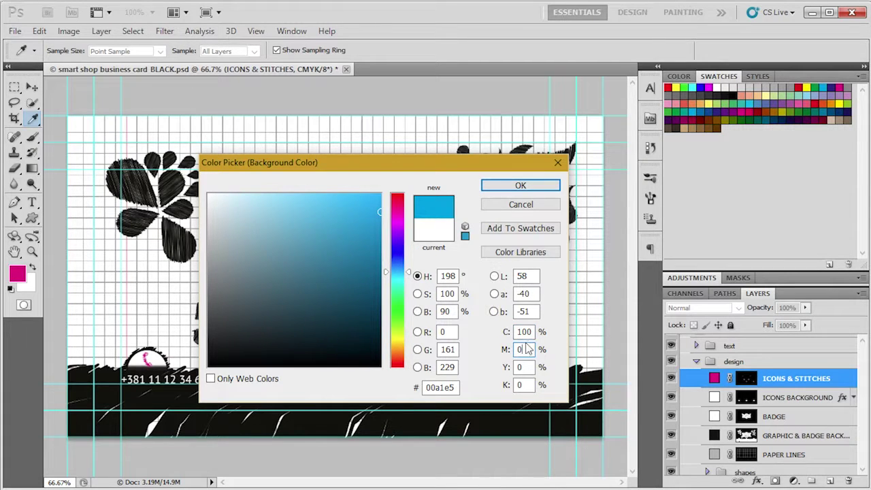
left_click(529, 185)
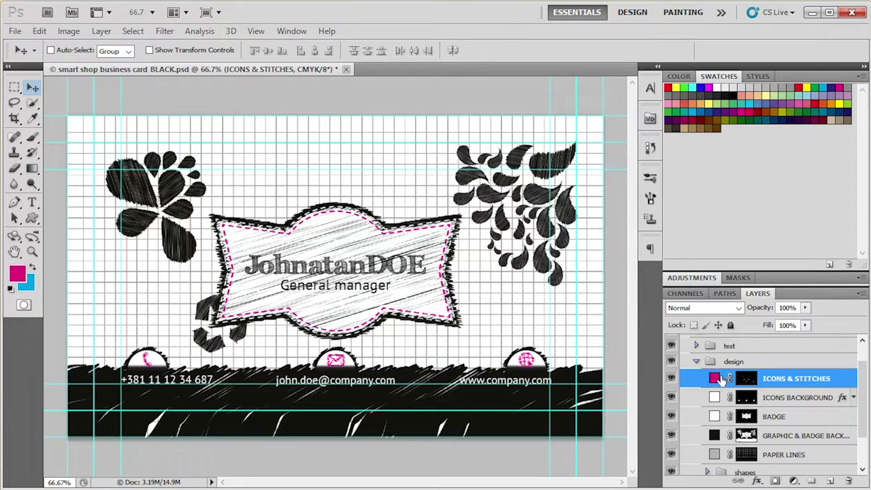
key("ctrl+BackSpace")
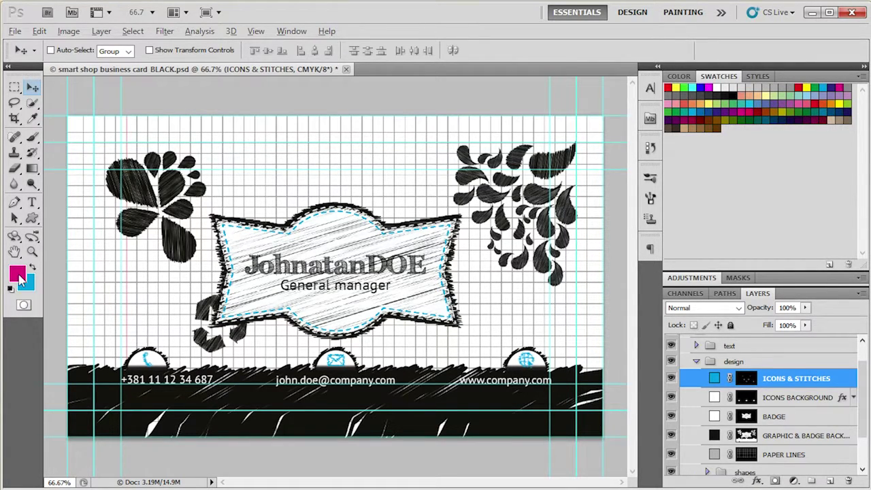
key("alt+BackSpace")
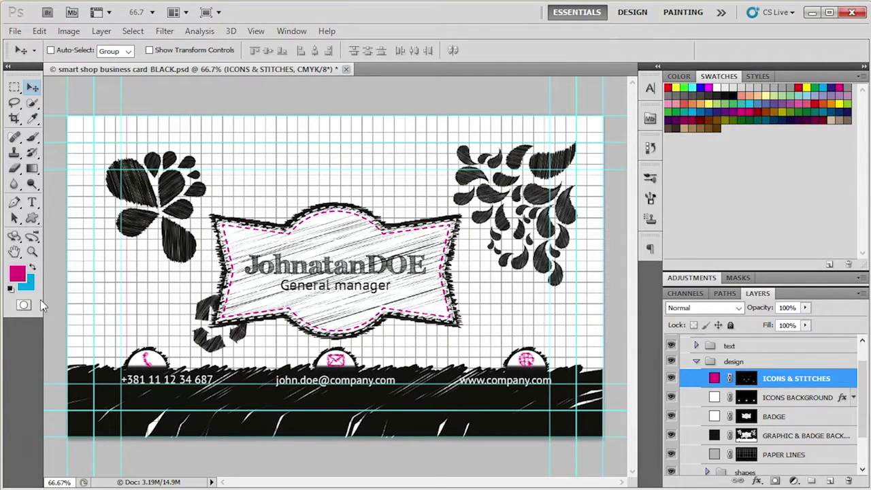
key("ctrl+BackSpace")
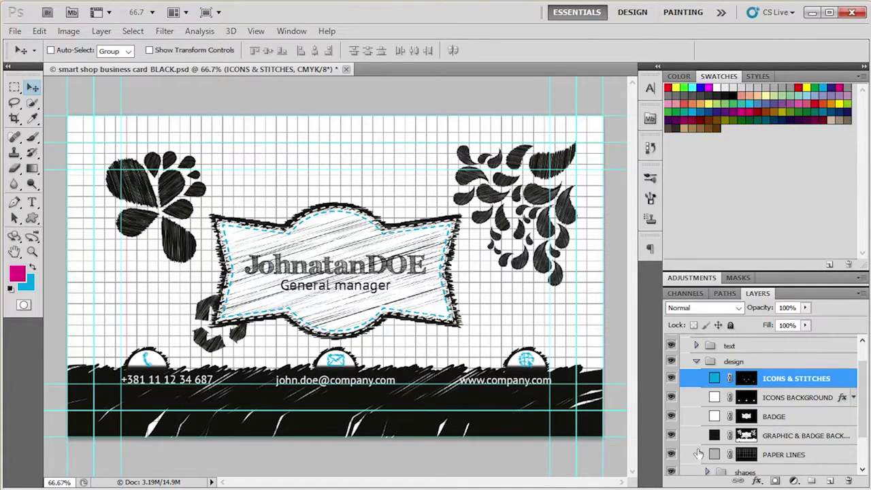
Fill the GRAPHIC & BADGE BACKGROUND and ICONS & STITCHES layers with the magenta foreground colour
left_click(718, 440)
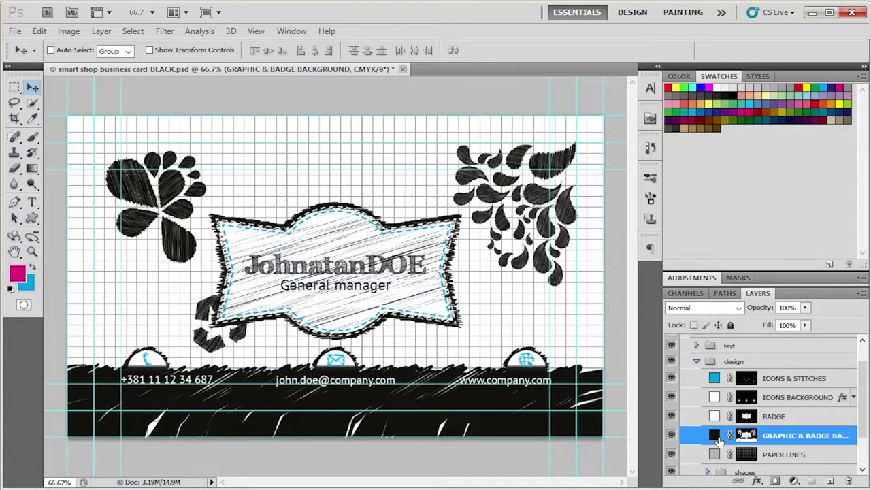
key("alt+BackSpace")
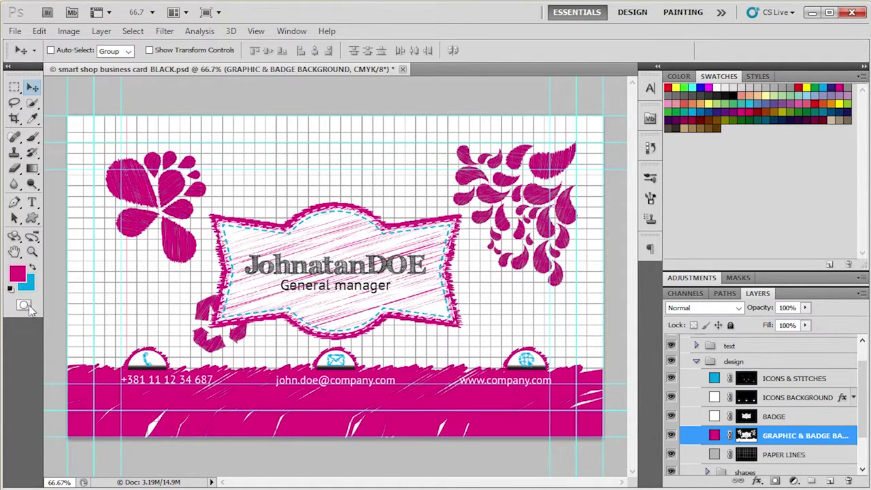
left_click(715, 381)
key("alt+BackSpace")
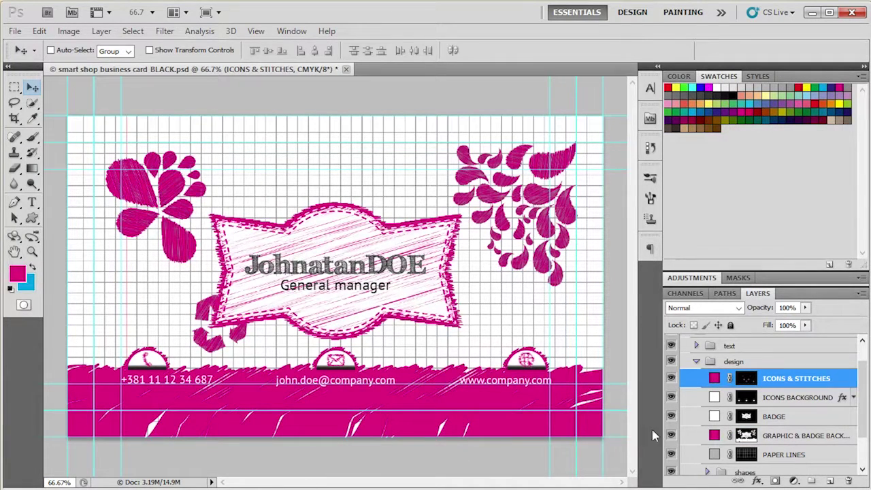
In the ICONS BACKGROUND layer's Gradient Overlay, recolour the gradient's first dark stop to the foreground magenta
left_click(794, 399)
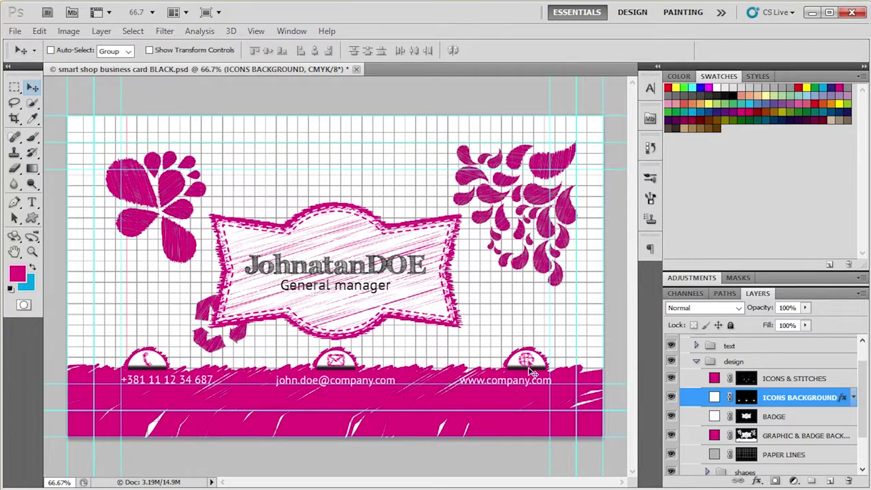
double_click(842, 399)
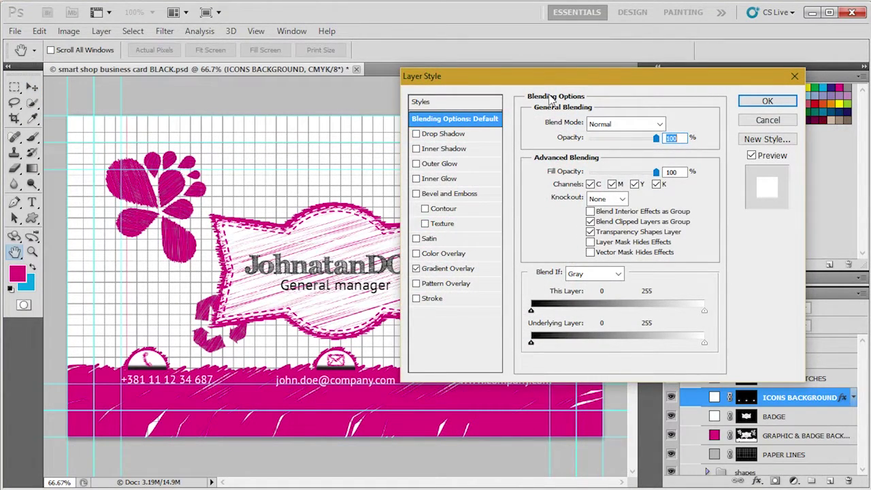
left_click_drag(565, 79, 456, 79)
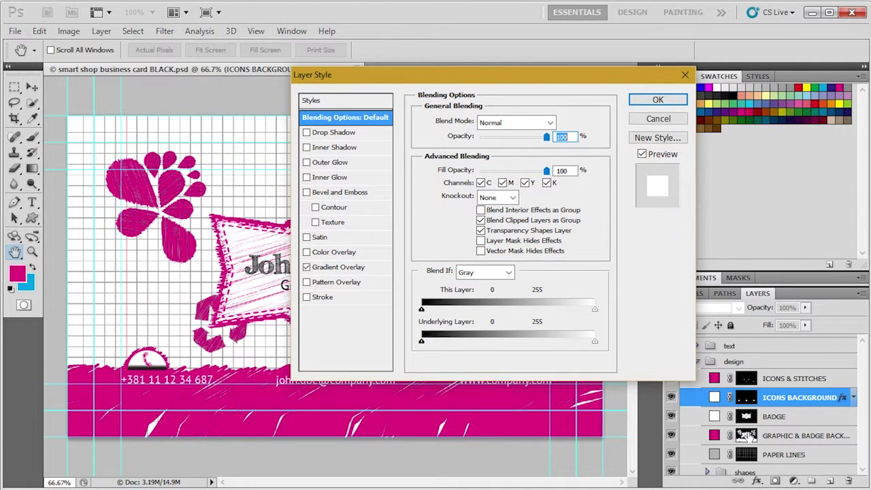
left_click(340, 268)
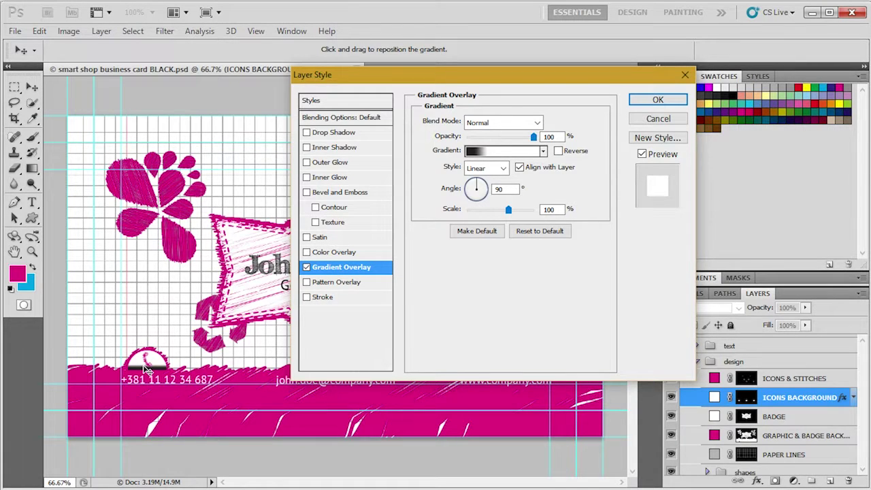
left_click(509, 152)
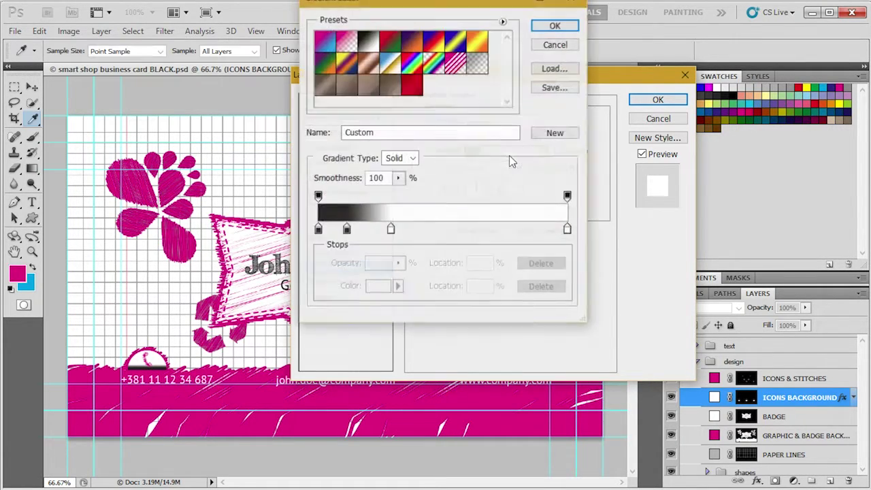
left_click(317, 232)
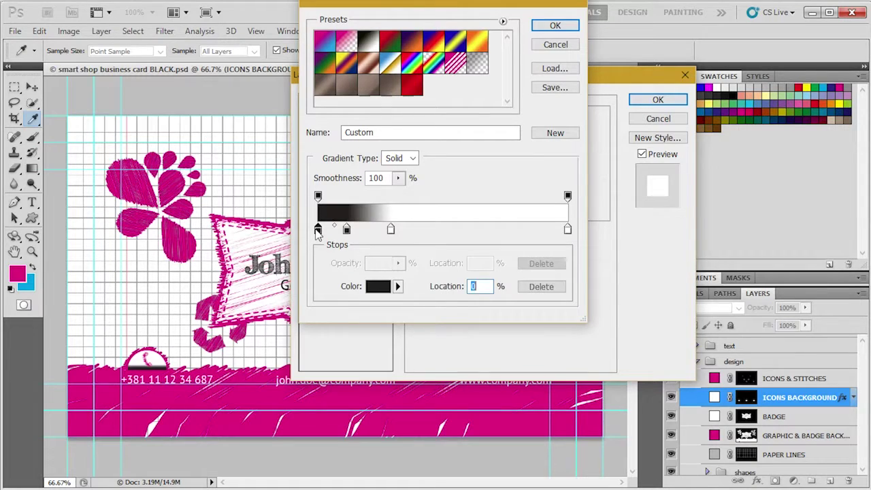
left_click(381, 286)
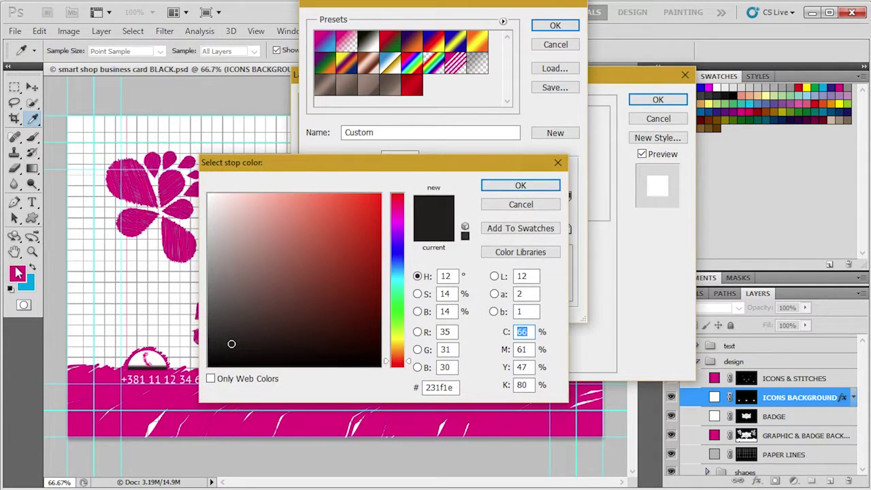
left_click(18, 273)
left_click(515, 185)
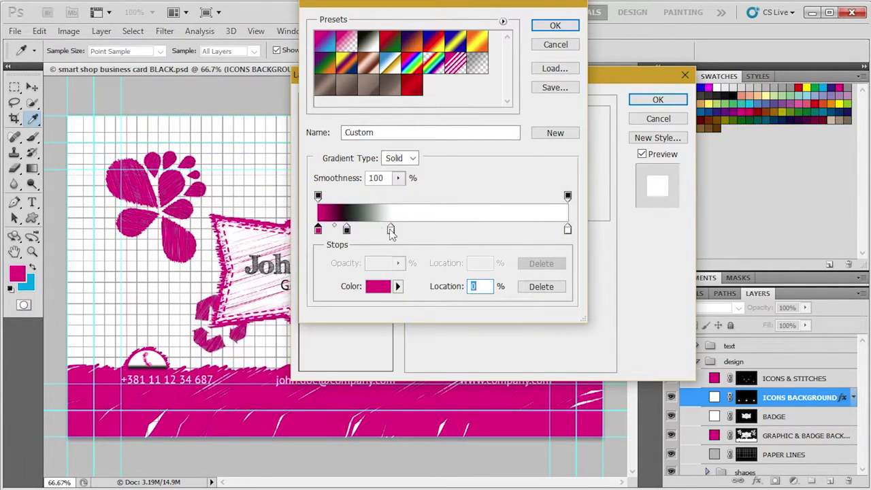
Recolour the gradient stop at 12% to the foreground magenta and apply the gradient overlay to the layer
left_click(346, 228)
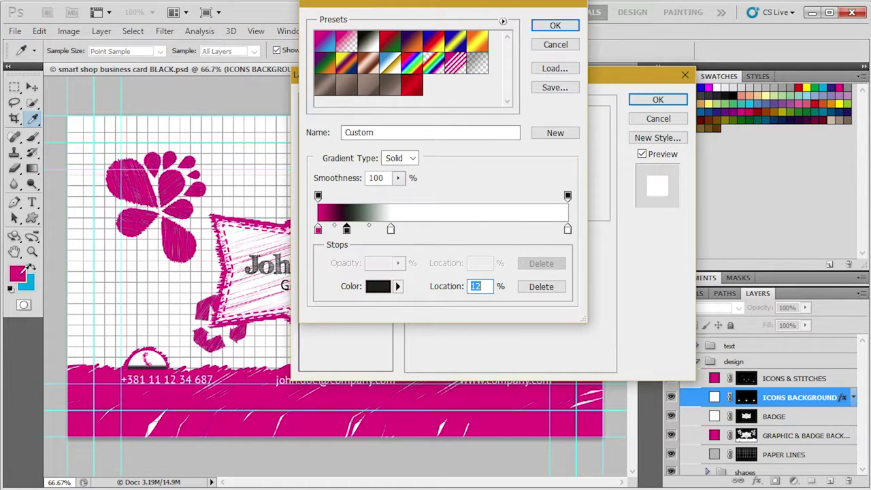
left_click(21, 272)
left_click(555, 25)
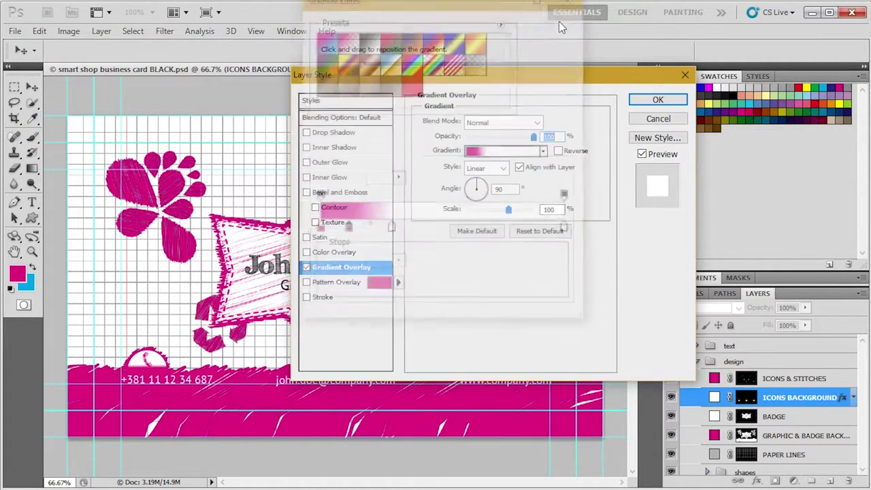
left_click(678, 102)
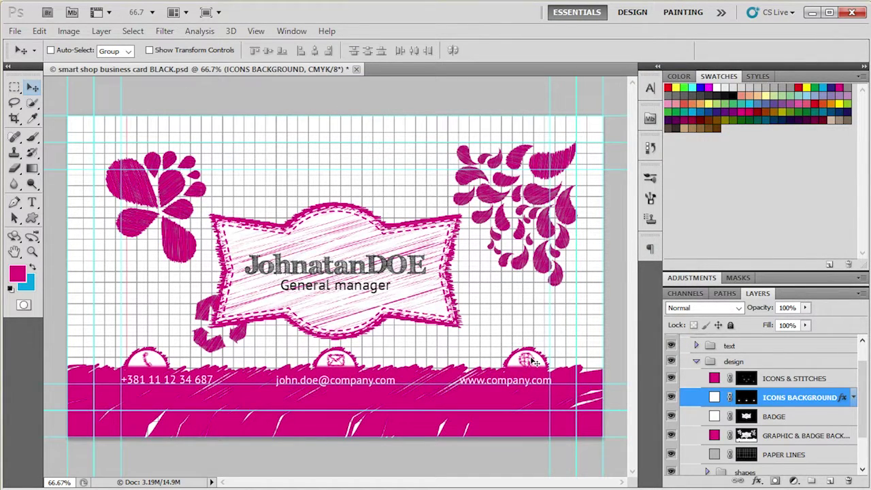
Fill the name and General manager text layers with the foreground magenta, and collapse the design, text and FRONT groups
left_click(696, 361)
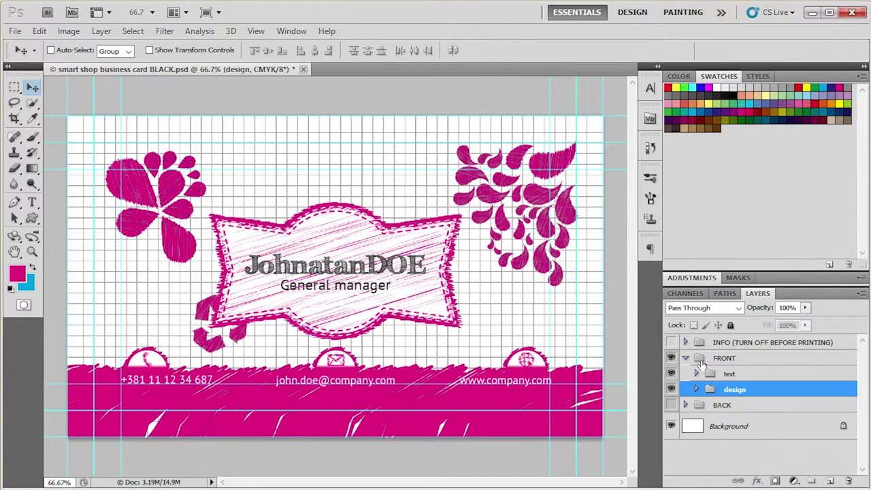
left_click(696, 374)
left_click(754, 393)
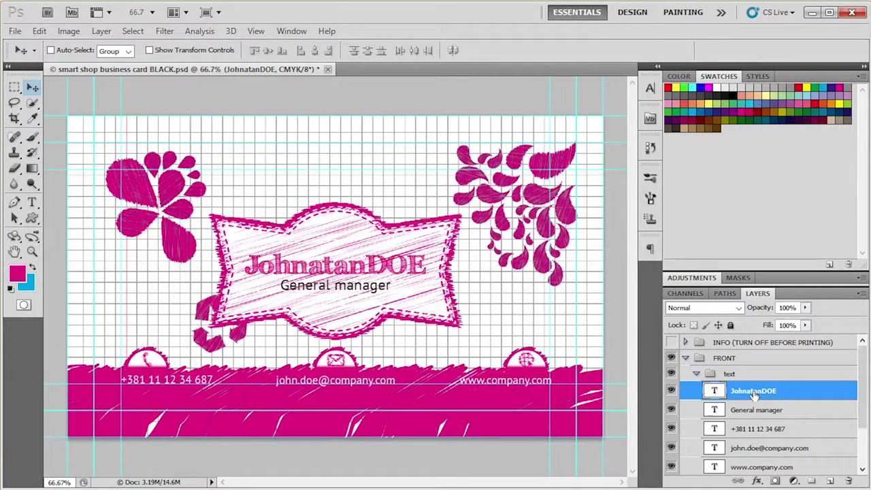
left_click(754, 408)
key("alt+BackSpace")
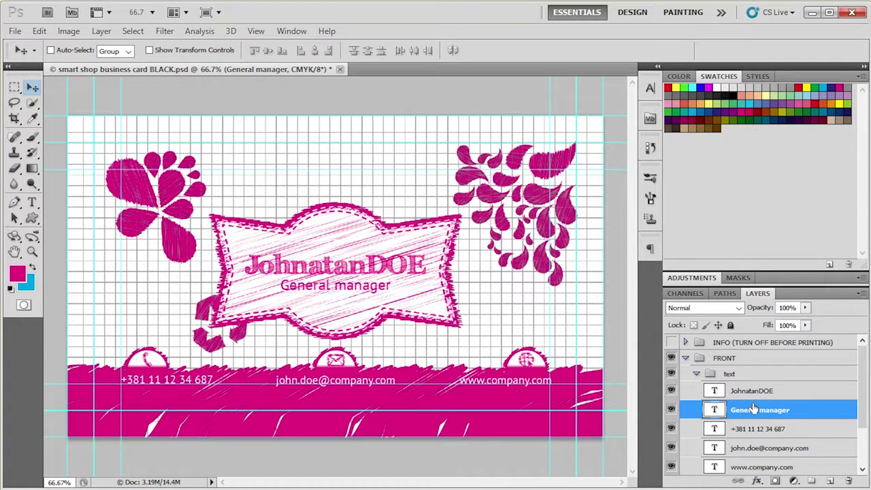
left_click(695, 373)
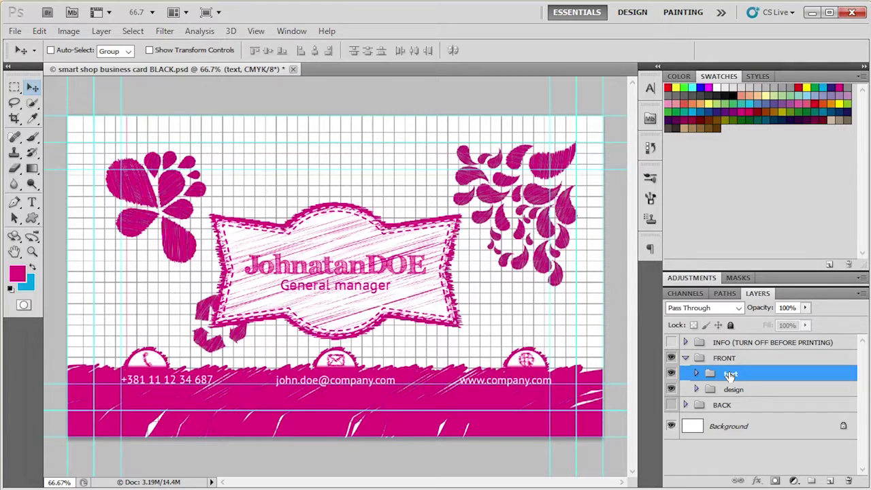
left_click(686, 358)
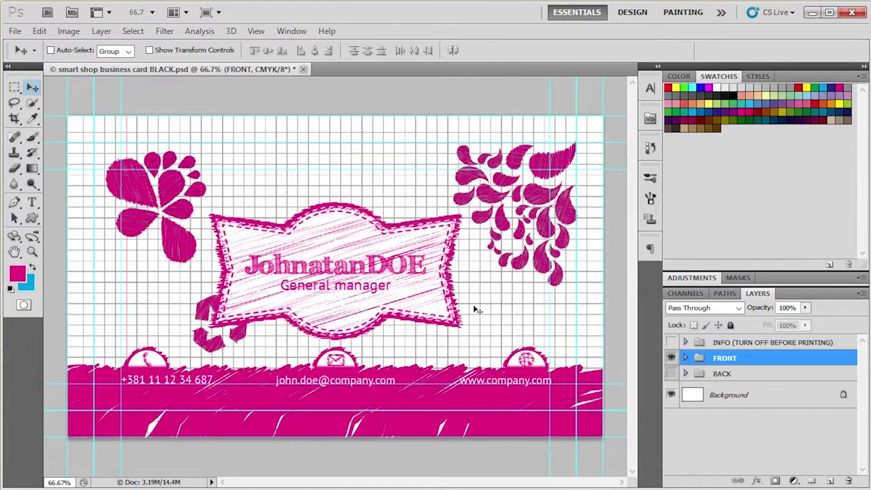
Hide the FRONT group, then show and select the BACK group
left_click(671, 358)
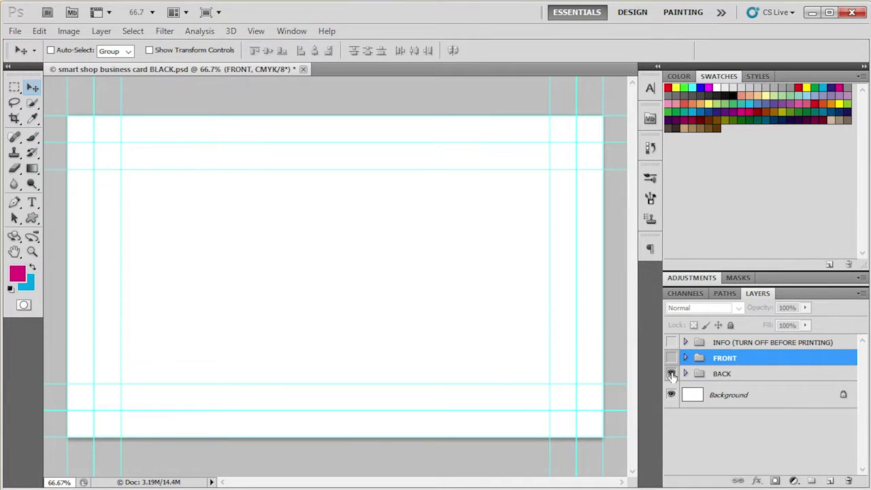
left_click(671, 373)
left_click(677, 373)
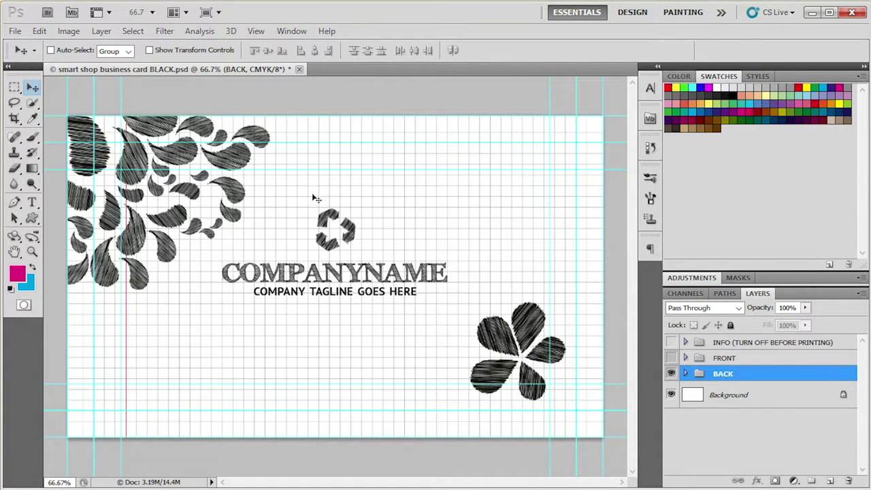
Display the Character panel for checking the text formatting options, including All Caps
left_click(289, 30)
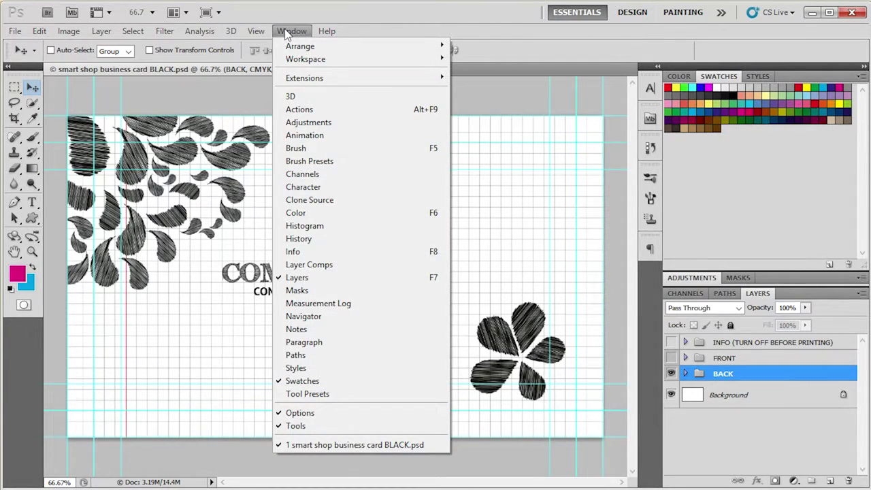
left_click(325, 187)
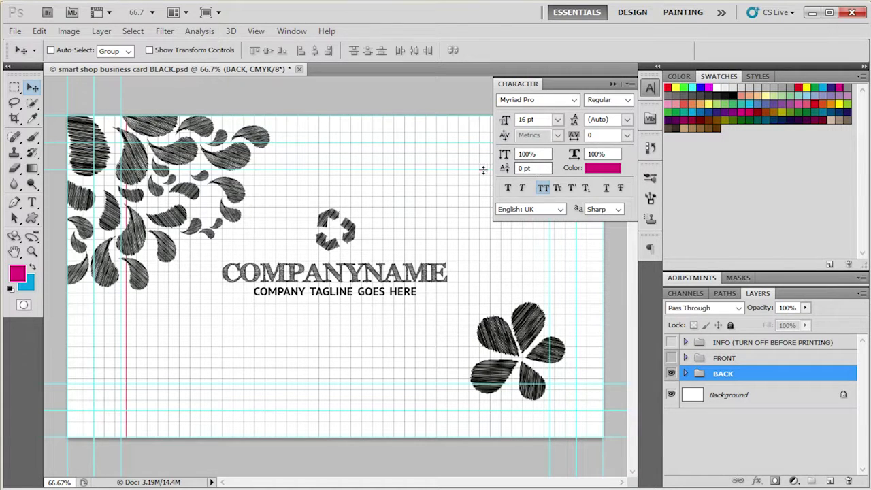
left_click(543, 190)
Expand the BACK and text groups and examine the font settings of the COMPANYNAME and company tagline layers
left_click(686, 374)
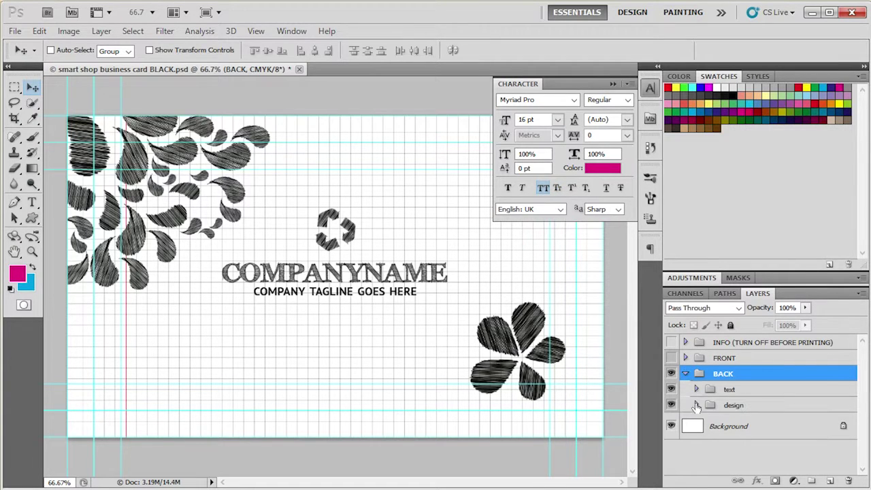
left_click(696, 389)
left_click(780, 412)
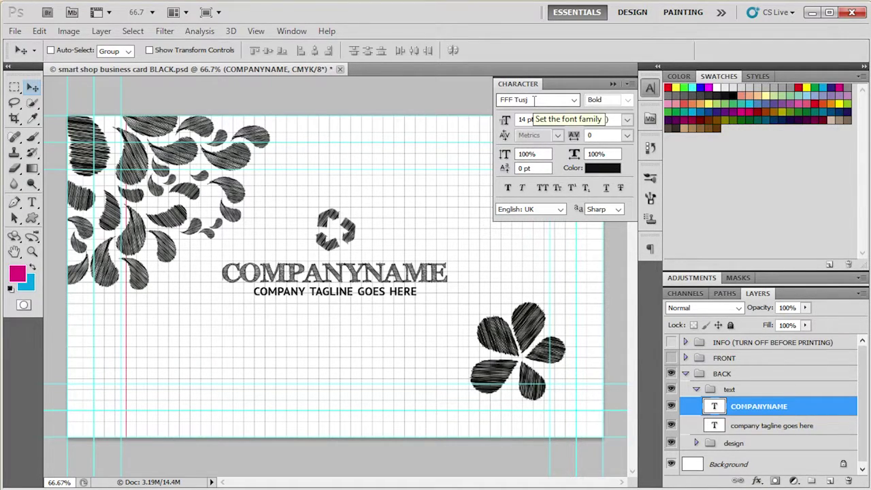
left_click(574, 100)
left_click(575, 103)
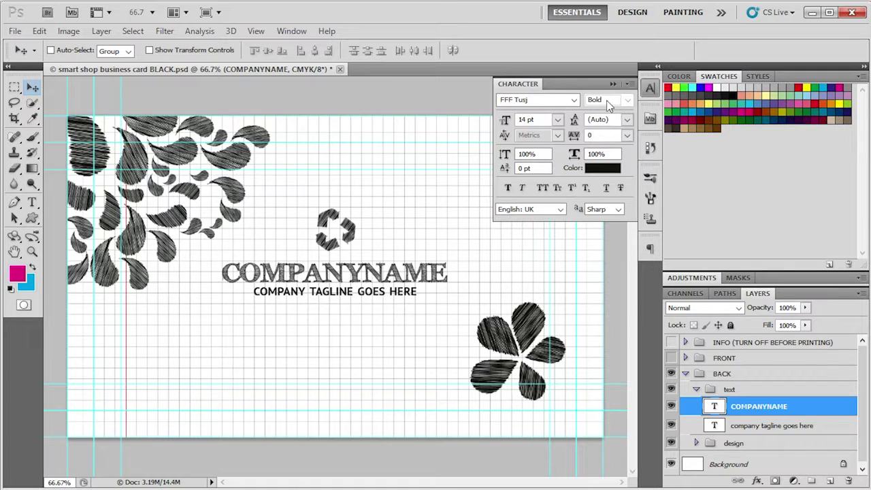
left_click(740, 427)
left_click(747, 405)
left_click(746, 424)
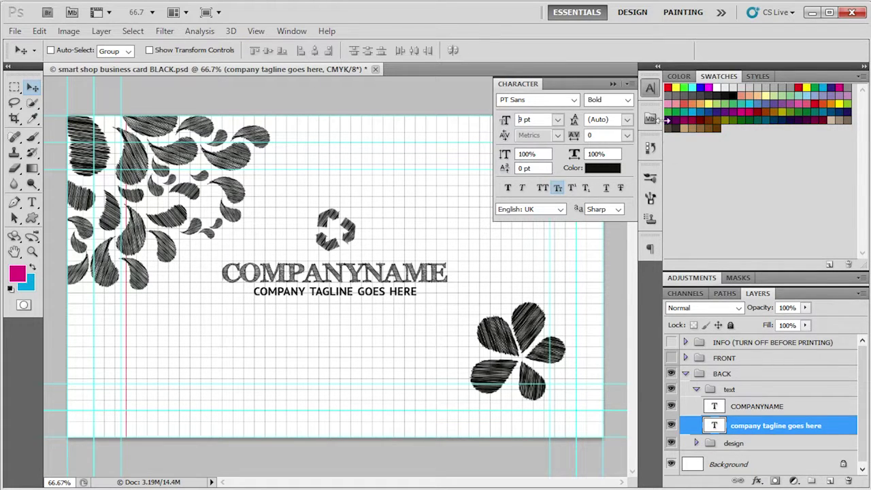
left_click(775, 405)
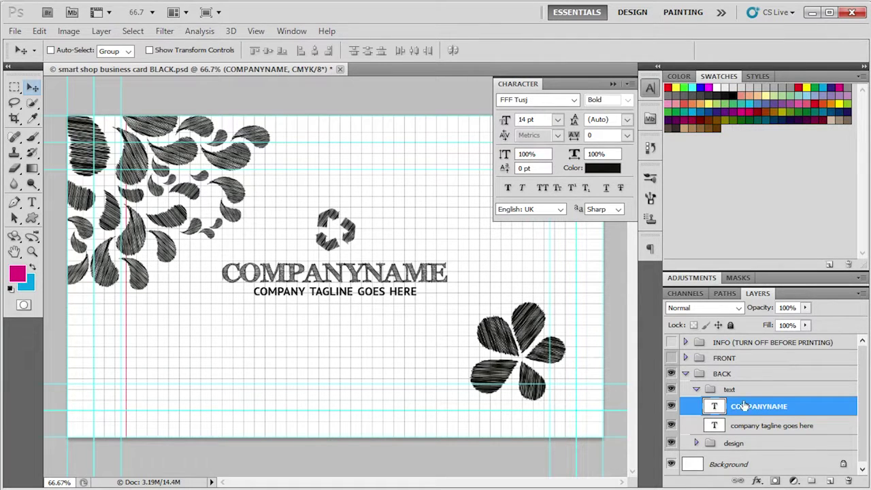
Replace the text of the COMPANYNAME layer with "Smart Shop" and commit the edit
double_click(713, 406)
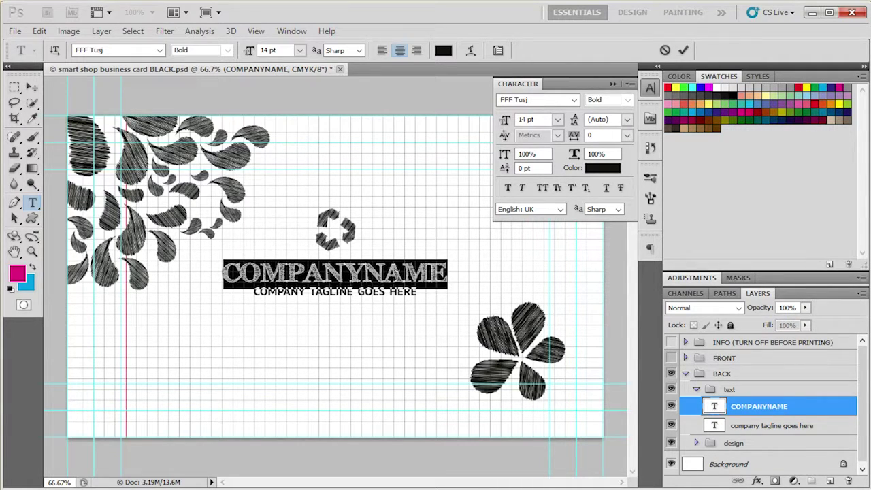
type("Sma")
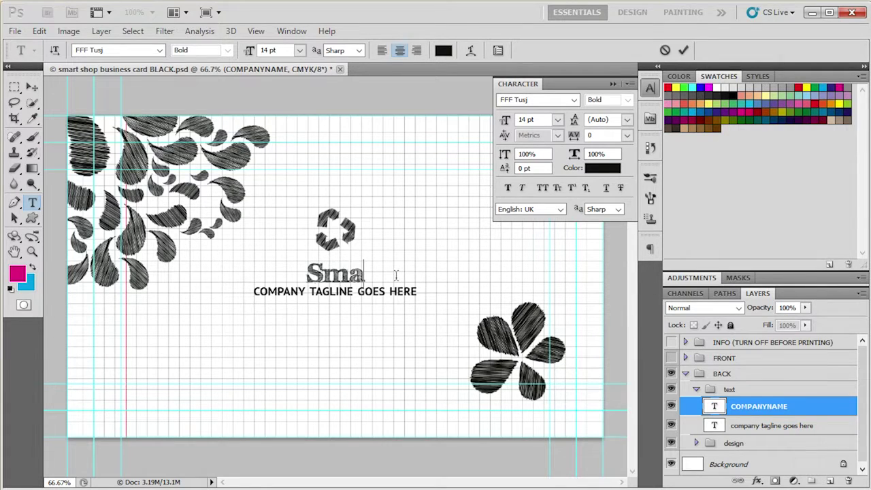
type("rt")
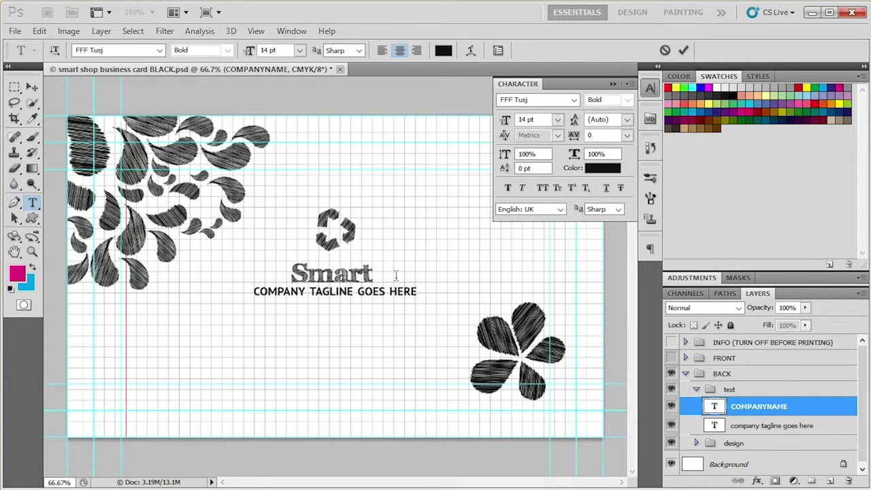
type(" Shop")
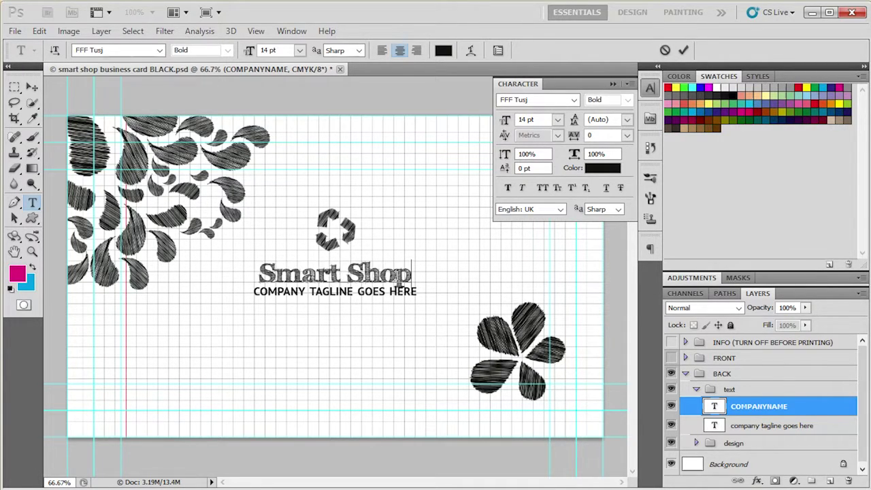
key("ctrl+Return")
key("v")
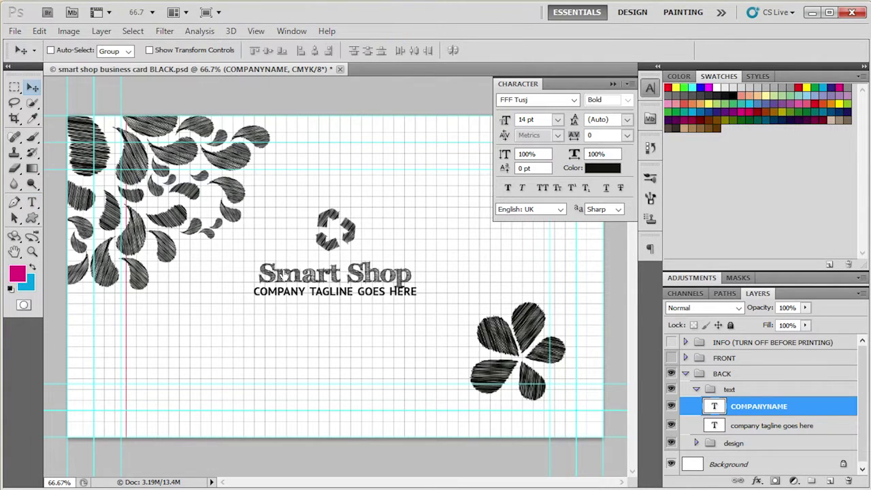
Apply All Caps to the whole Smart Shop text
key("t")
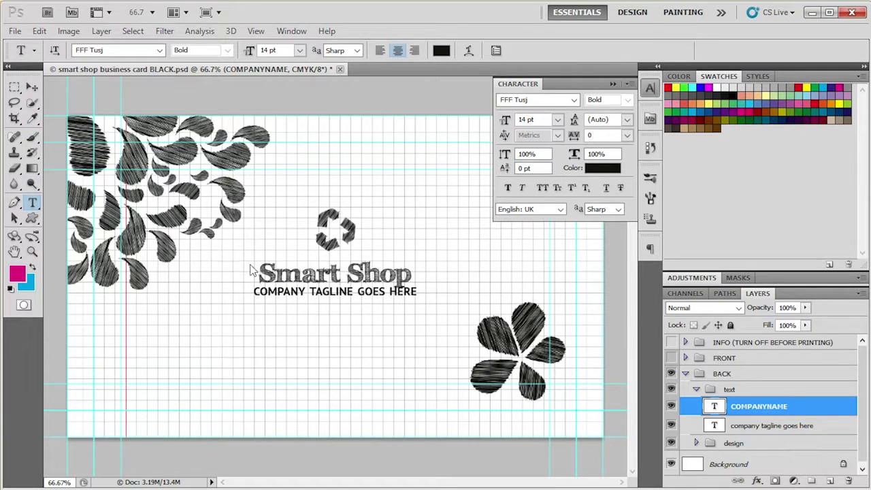
left_click_drag(260, 272, 428, 267)
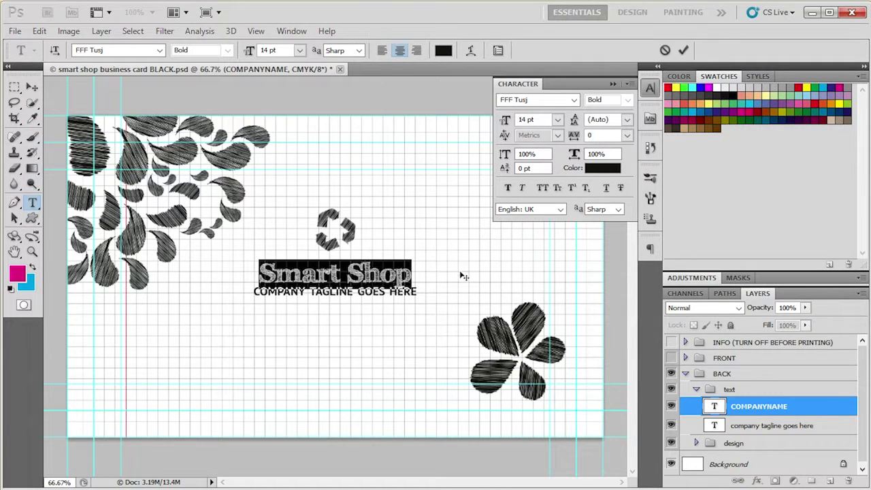
left_click(547, 183)
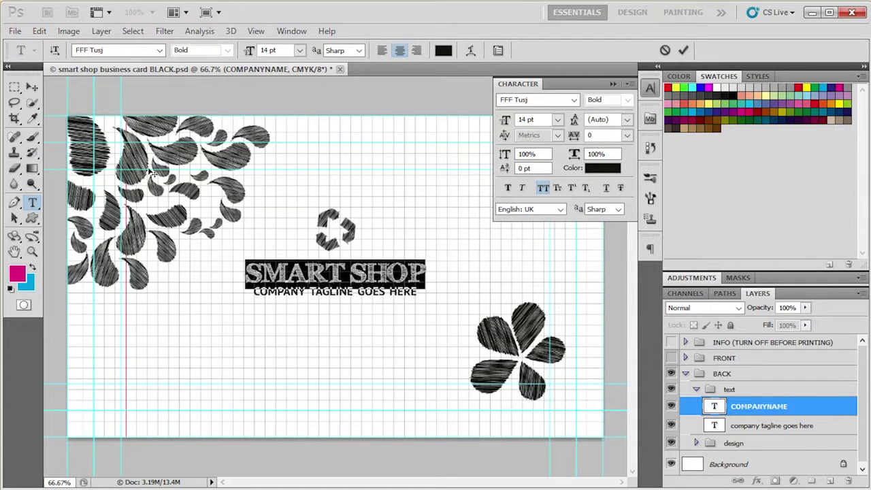
Commit the text edit and fill the company name and tagline text layers with the magenta foreground colour
left_click(33, 88)
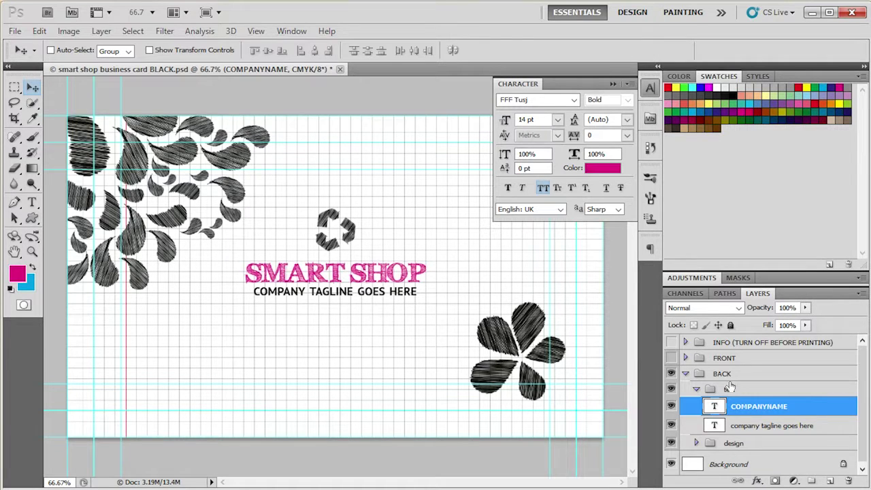
left_click(723, 423)
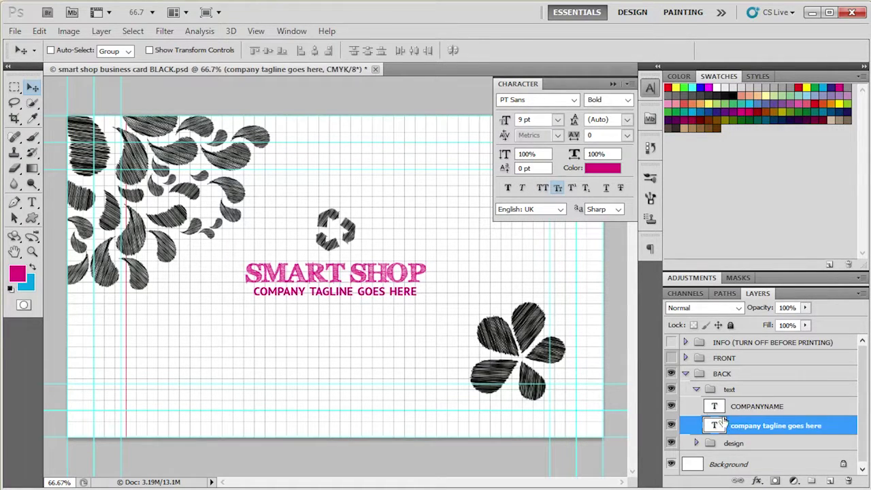
Fill the GRAPHIC layer in the BACK design group with the foreground magenta, leaving the text and design groups collapsed
left_click(695, 389)
left_click(696, 404)
left_click(713, 424)
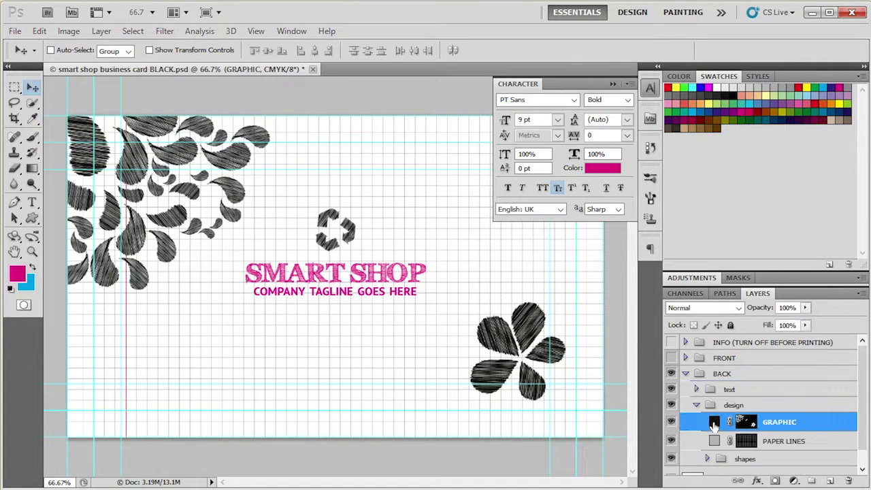
key("alt+BackSpace")
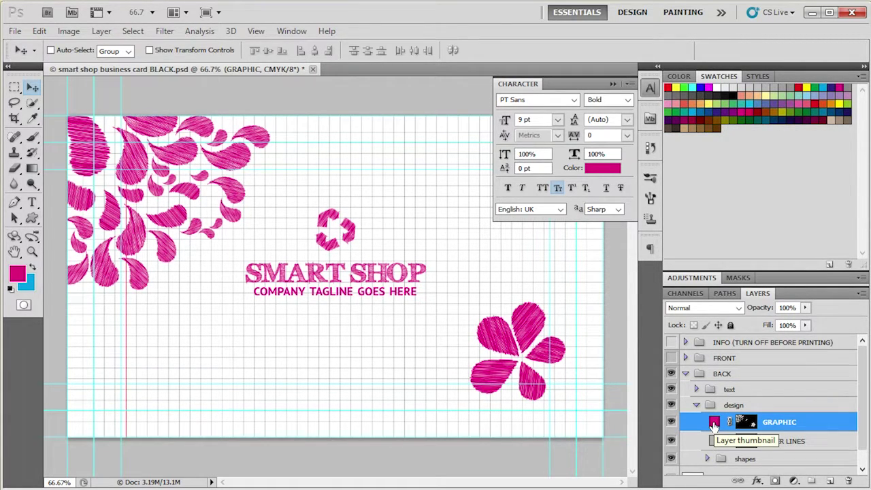
left_click(696, 405)
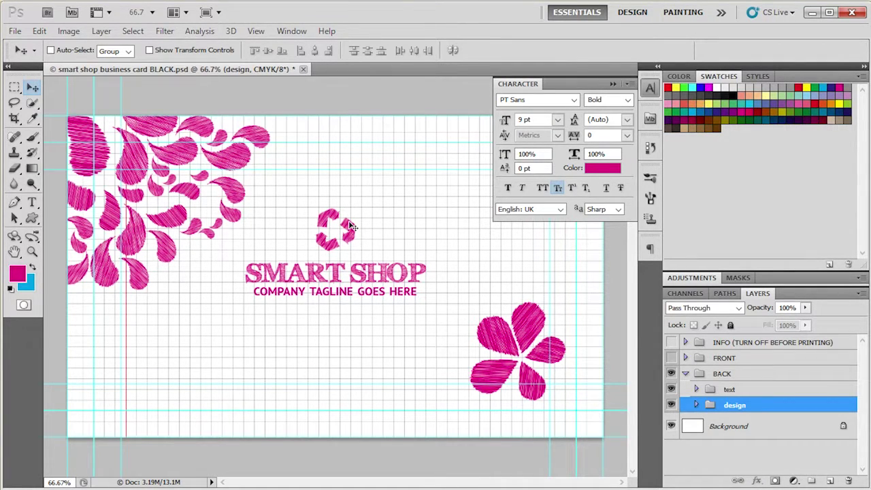
Minimise Photoshop and switch to the PSD folder in File Explorer
left_click(813, 12)
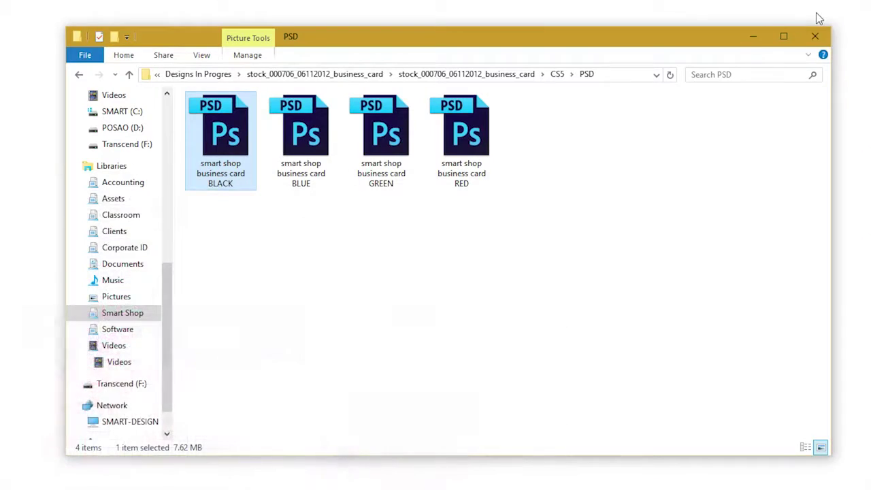